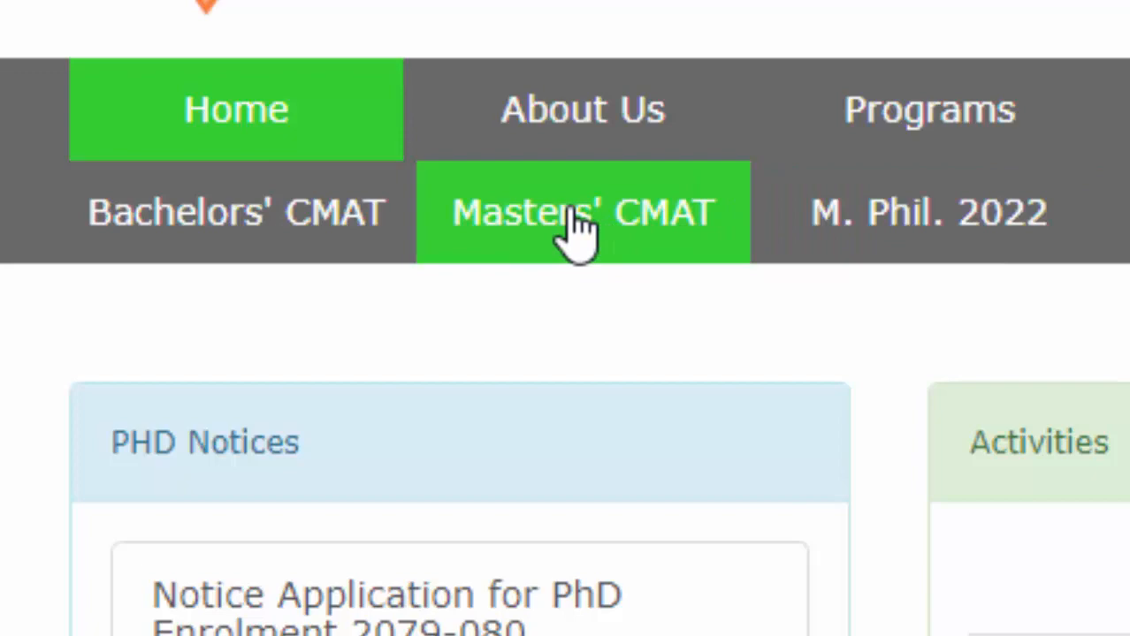
# Step: Open the Masters' CMAT form and upload pict1.jpg as the applicant photo
pyautogui.click(579, 228)
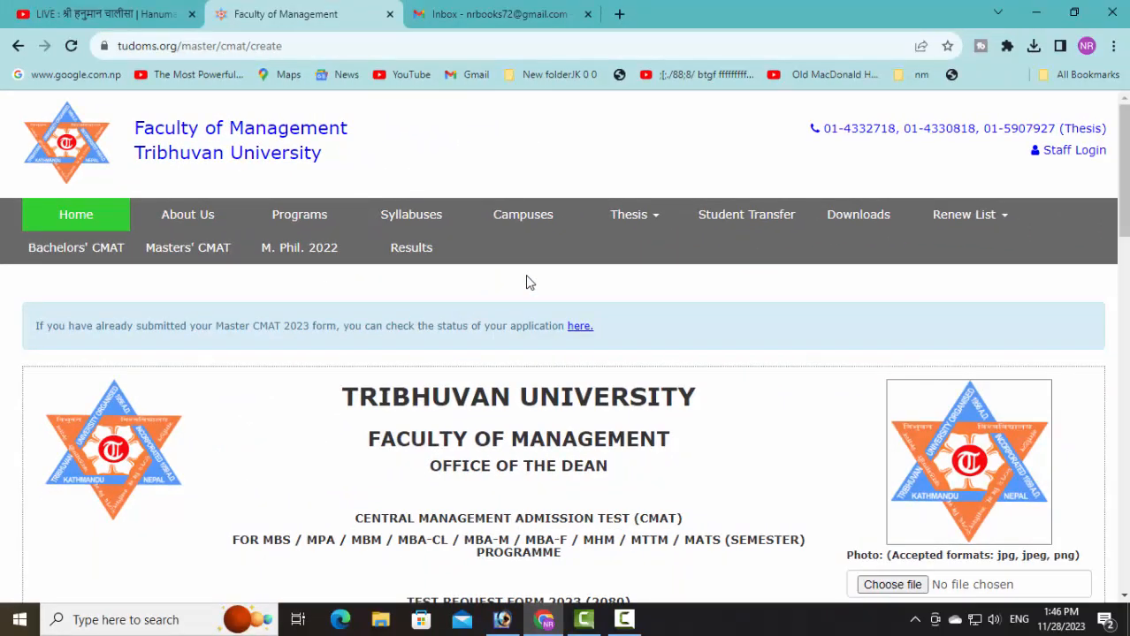
pyautogui.scroll(-1, 526, 282)
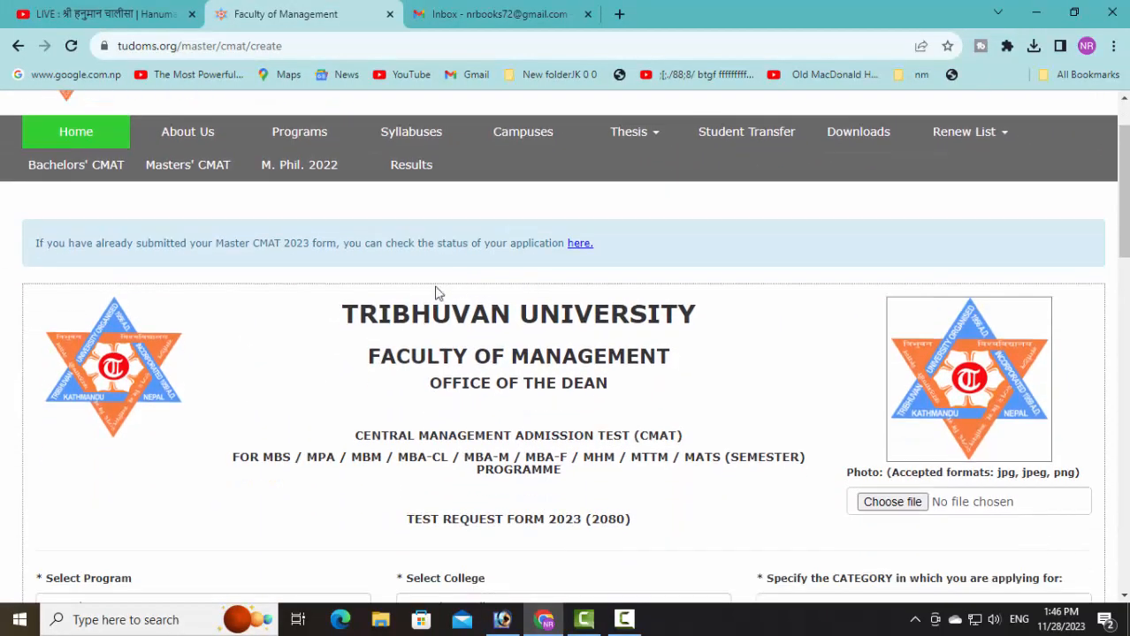
pyautogui.scroll(-1, 646, 345)
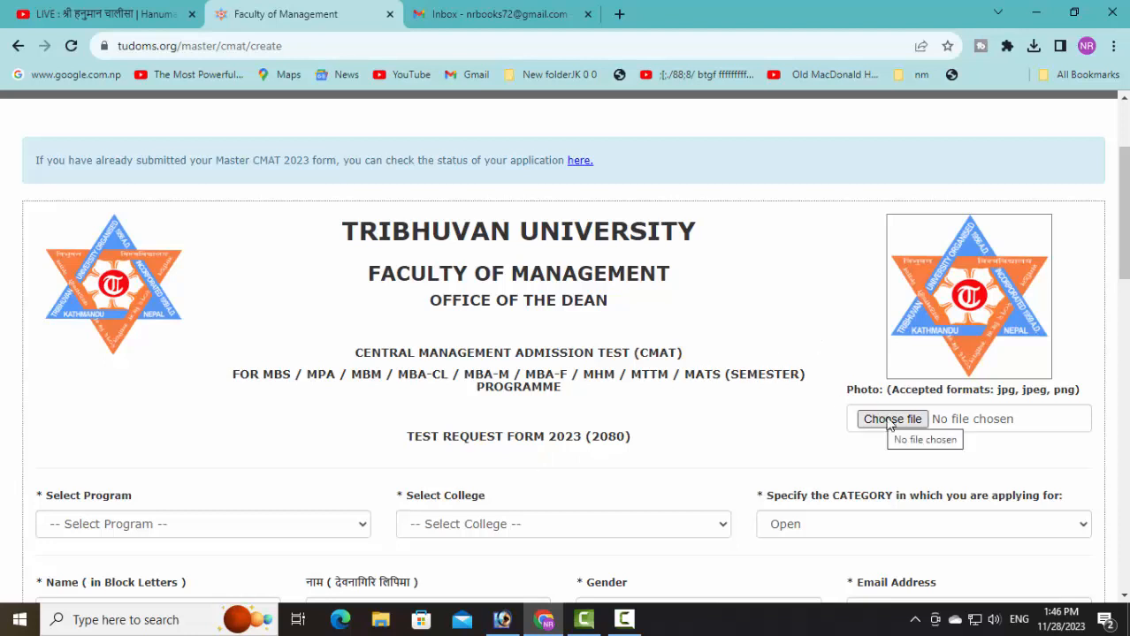
pyautogui.click(939, 421)
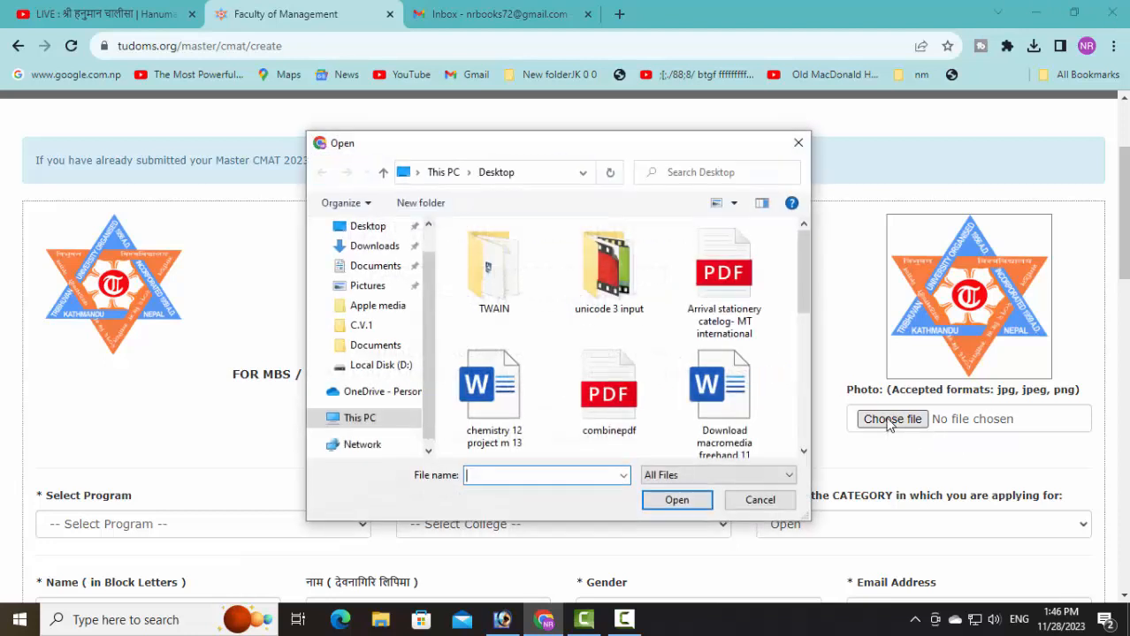
pyautogui.moveTo(800, 260); pyautogui.dragTo(793, 348)
pyautogui.doubleClick(605, 375)
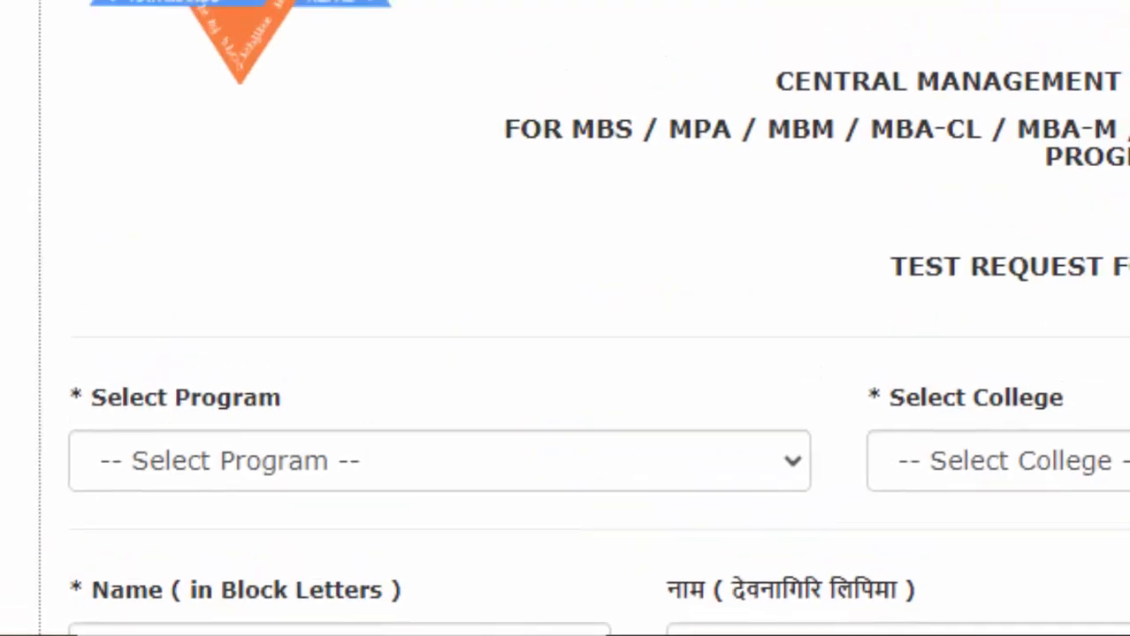
# Step: Choose MBS as the program and N. R. College, Nepaltar as the college
pyautogui.click(758, 190)
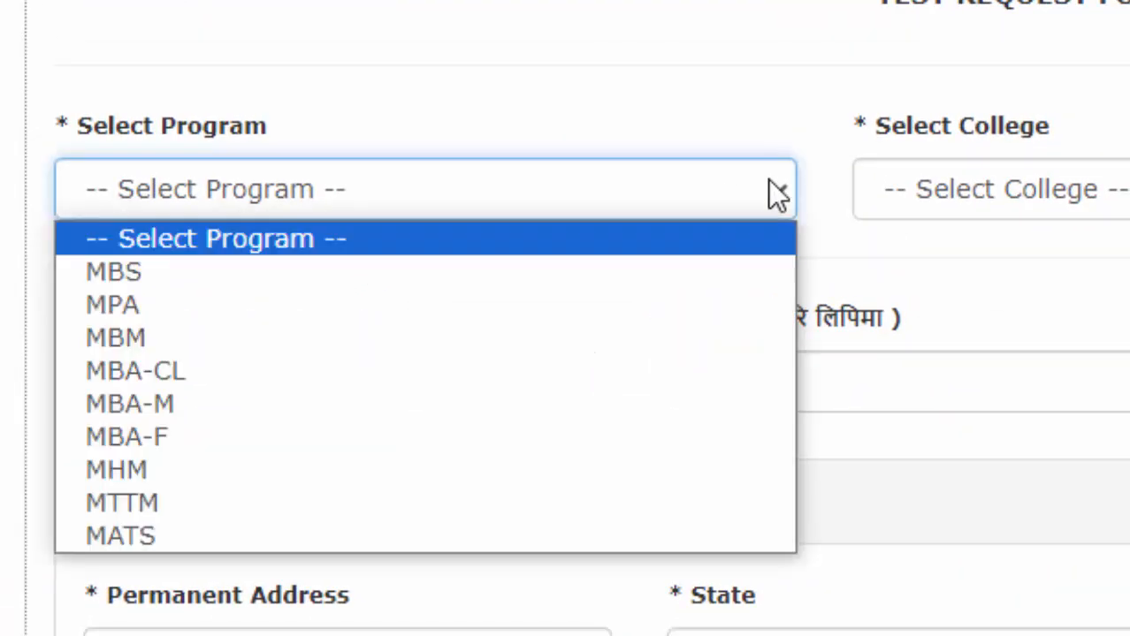
pyautogui.click(294, 273)
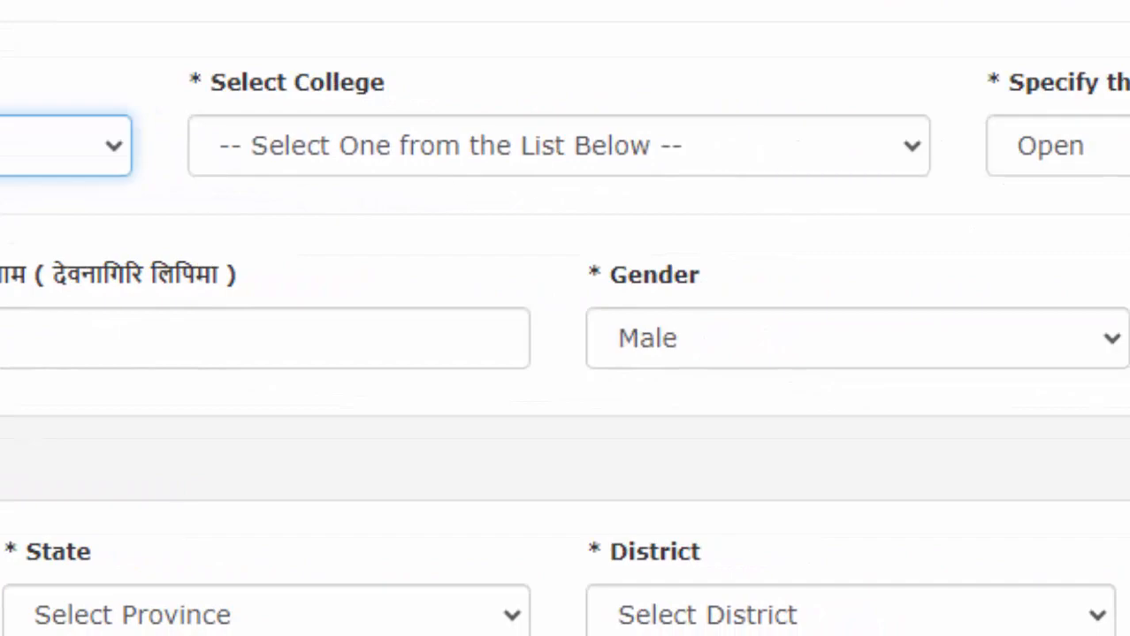
pyautogui.click(640, 164)
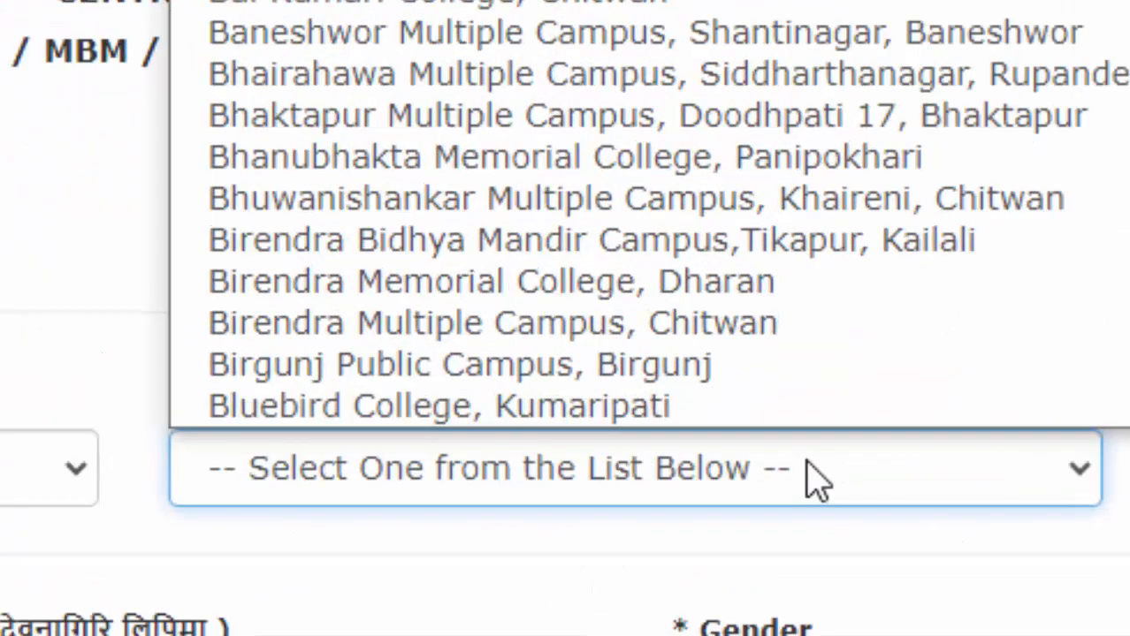
pyautogui.press('n')
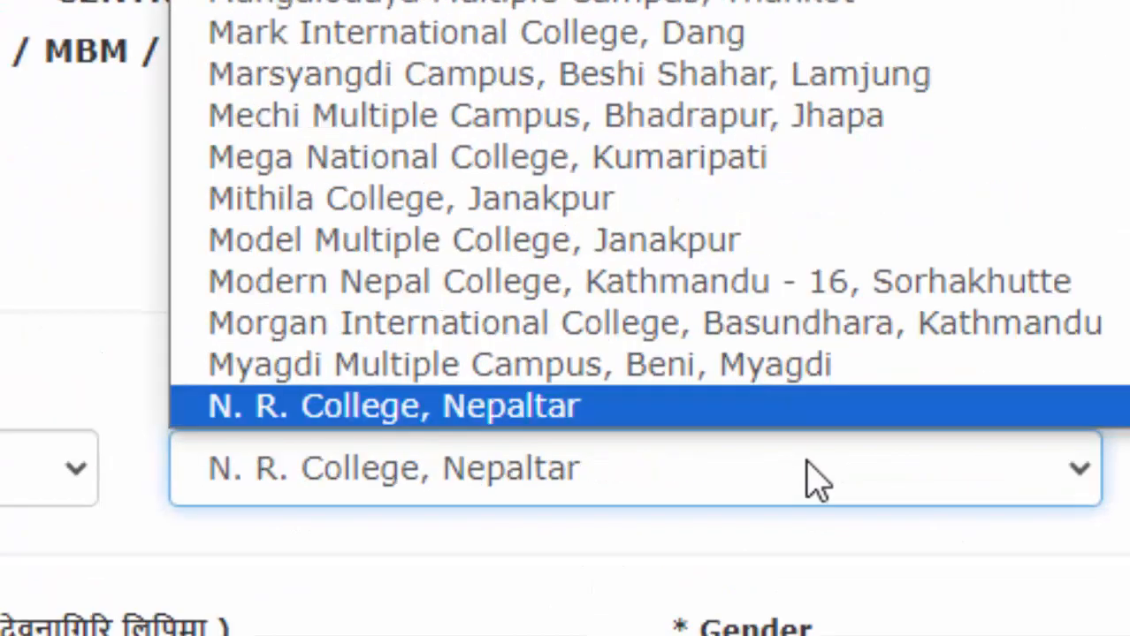
pyautogui.click(709, 416)
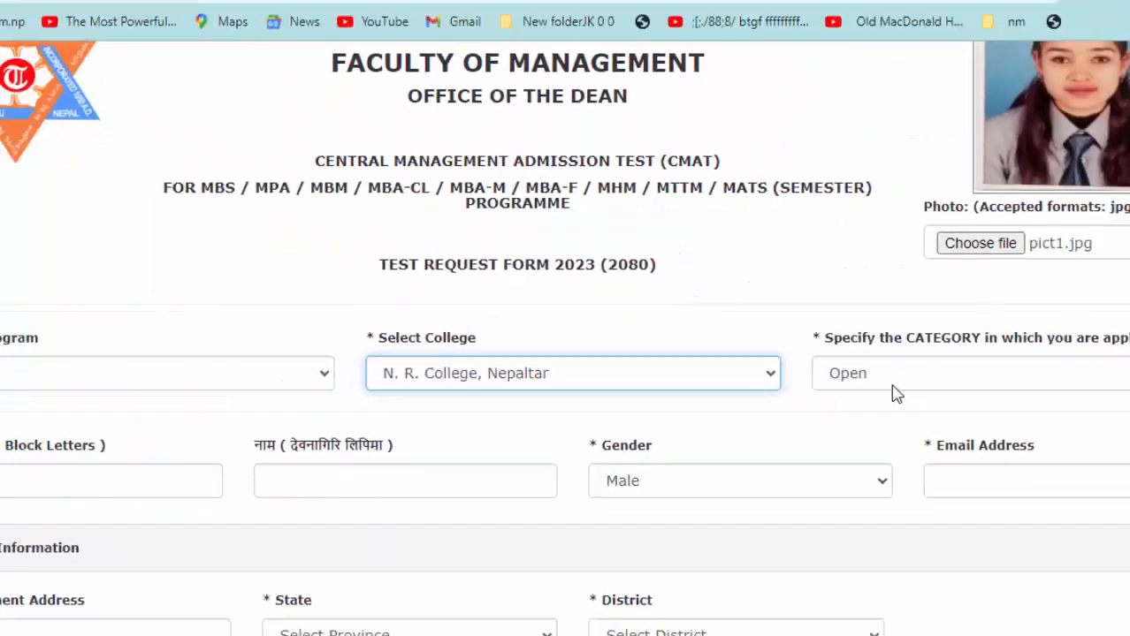
# Step: Set the application category to Female, keeping it after rechecking the list
pyautogui.click(892, 387)
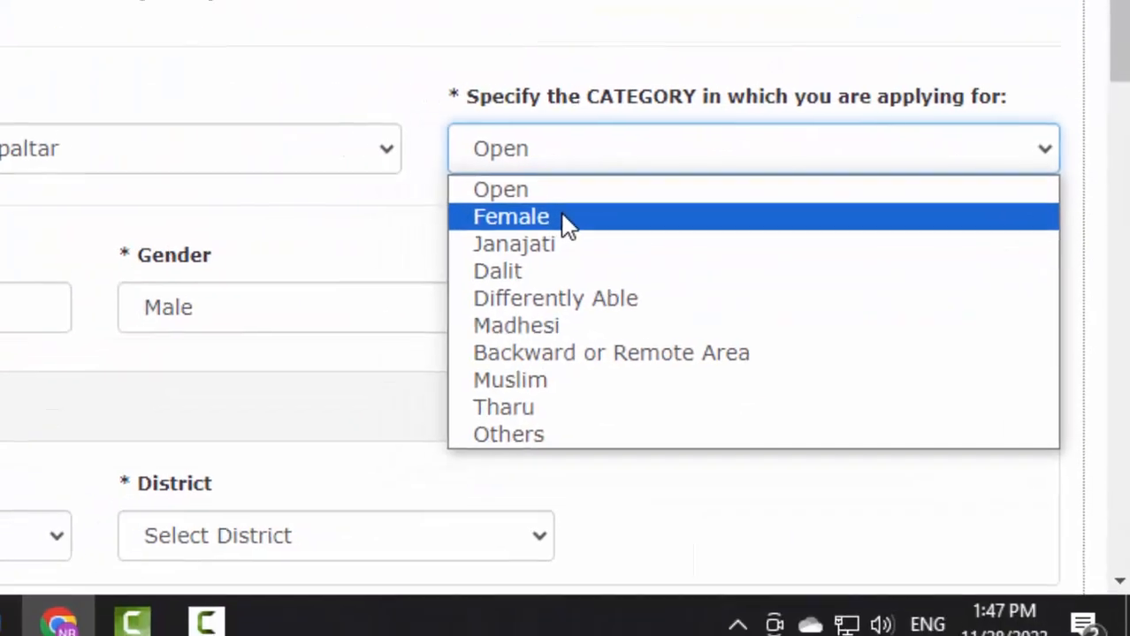
pyautogui.click(566, 223)
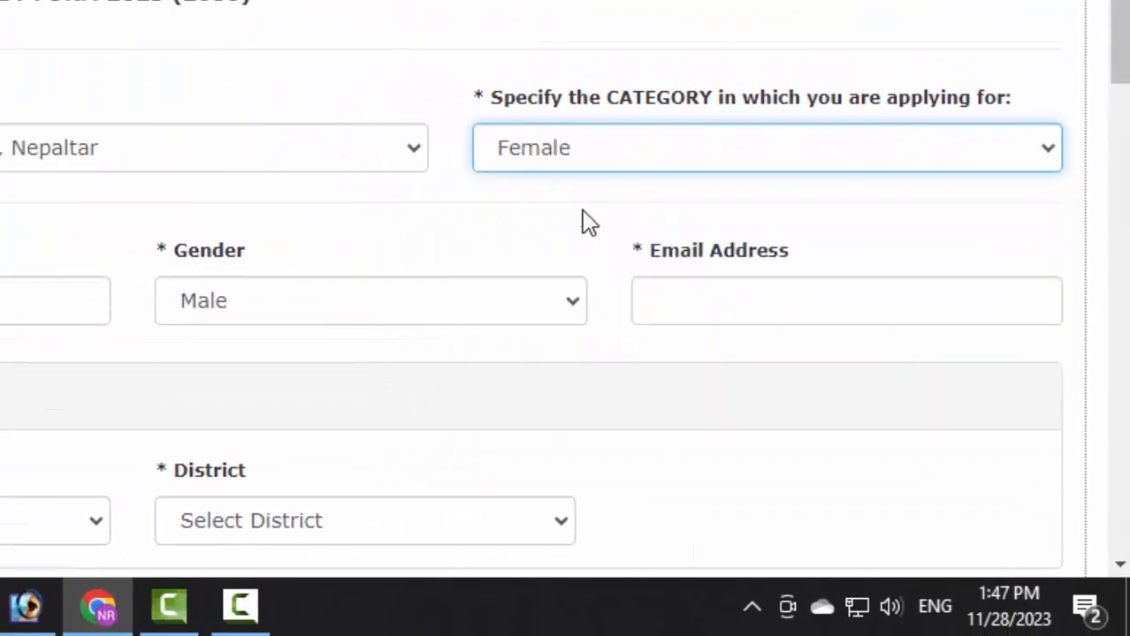
pyautogui.click(706, 143)
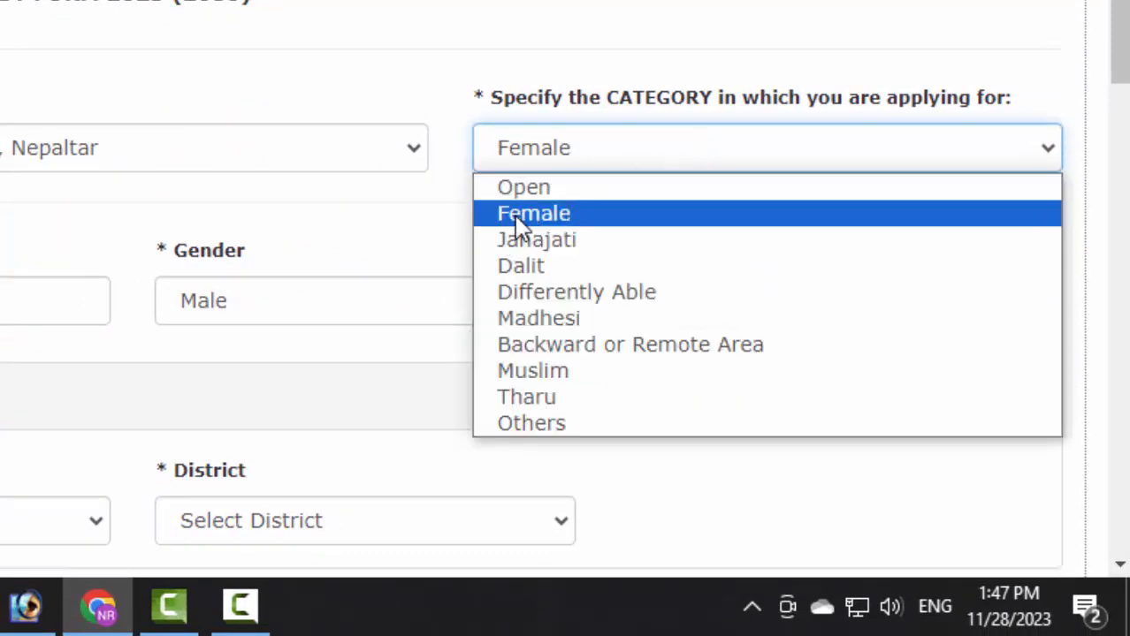
pyautogui.scroll(3, 731, 44)
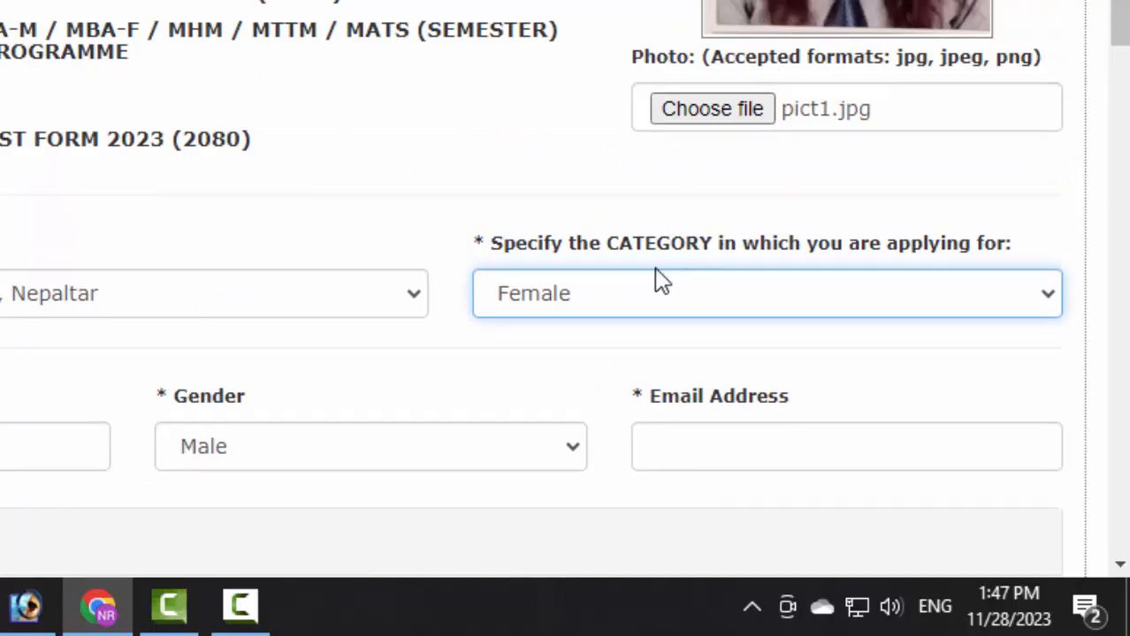
pyautogui.click(629, 309)
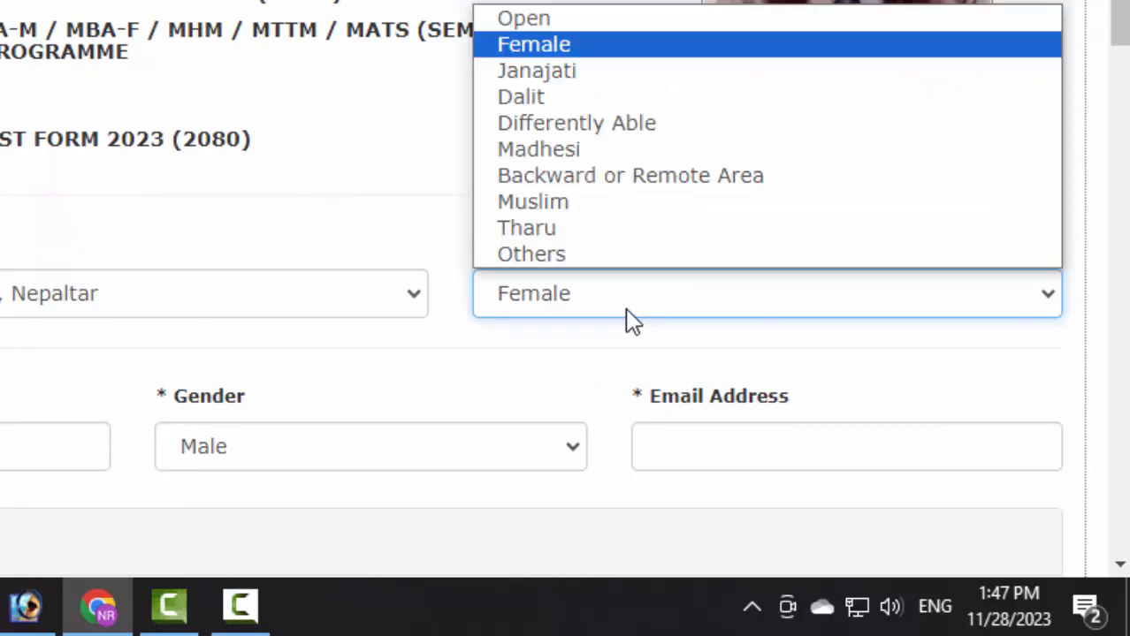
pyautogui.click(566, 46)
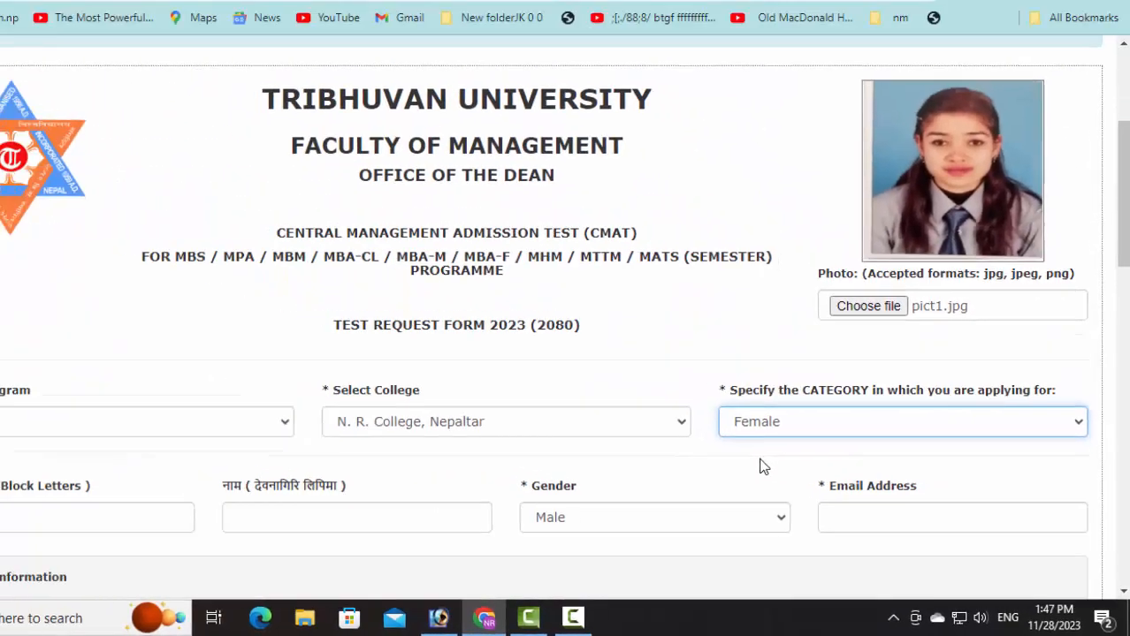
pyautogui.scroll(-2, 756, 468)
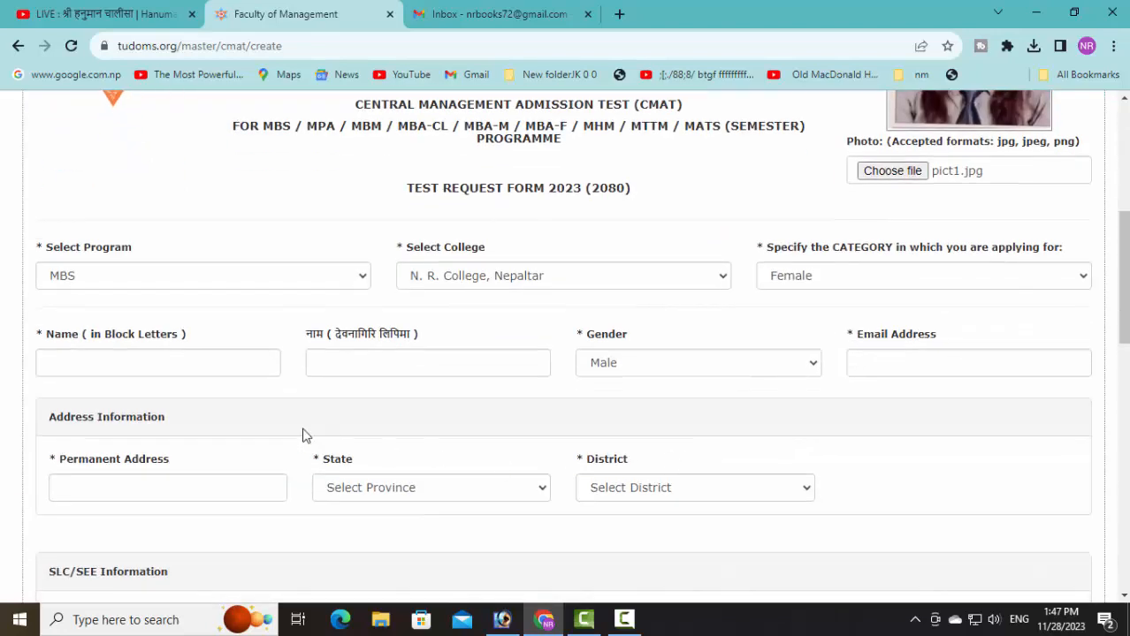
pyautogui.click(99, 362)
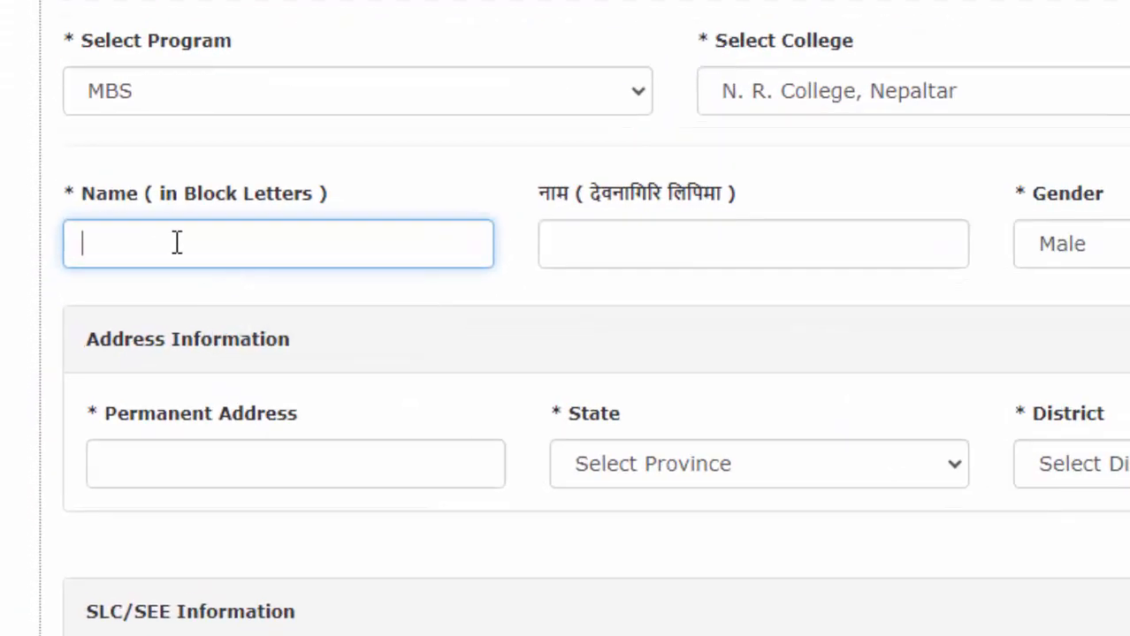
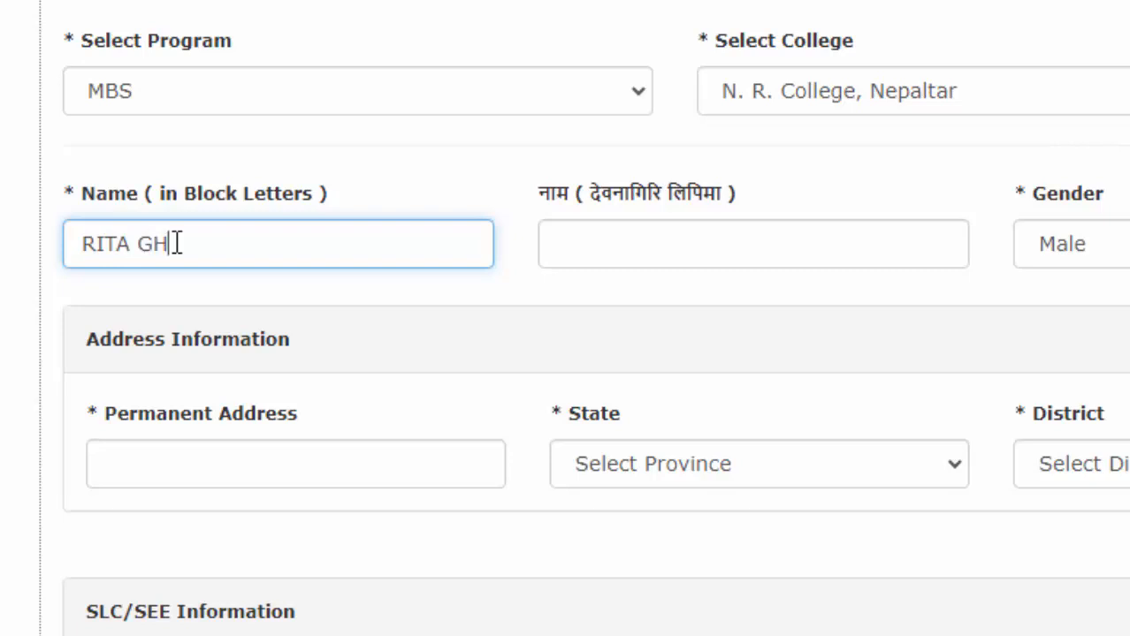
# Step: Enter the applicant's name in block letters and in Devanagari, and choose Female as gender
pyautogui.click(610, 236)
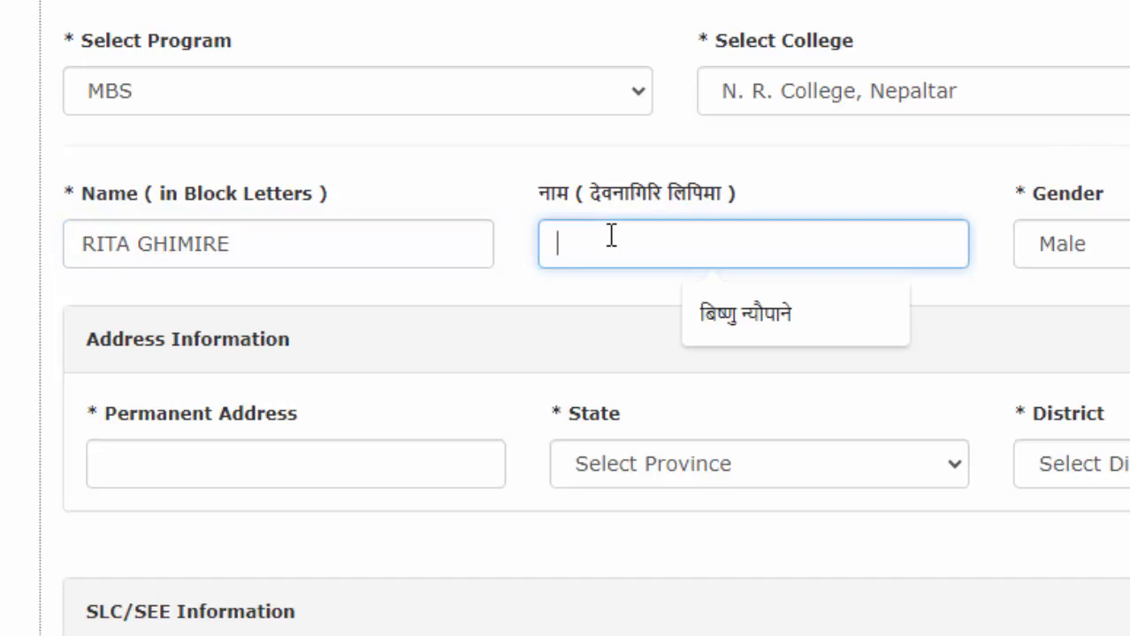
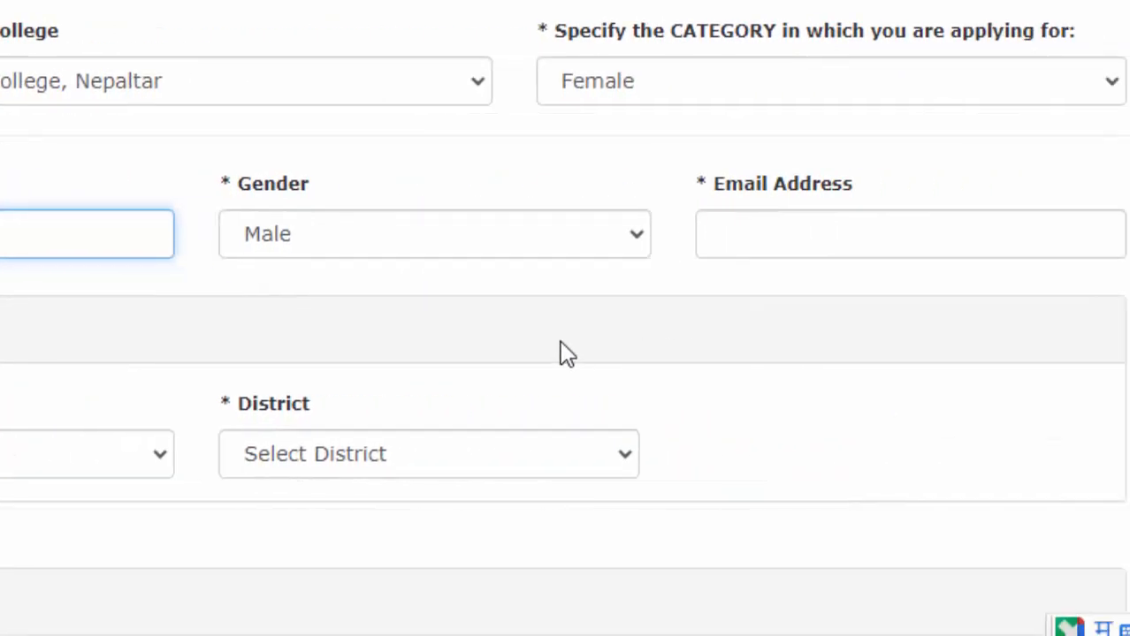
pyautogui.click(580, 236)
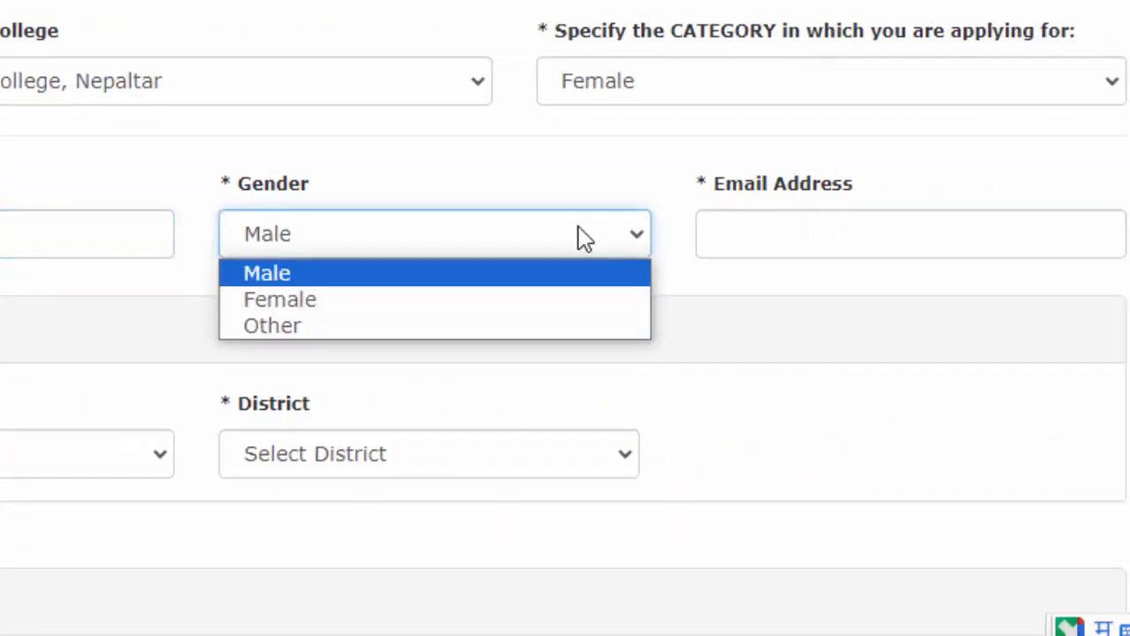
pyautogui.click(329, 305)
pyautogui.click(789, 235)
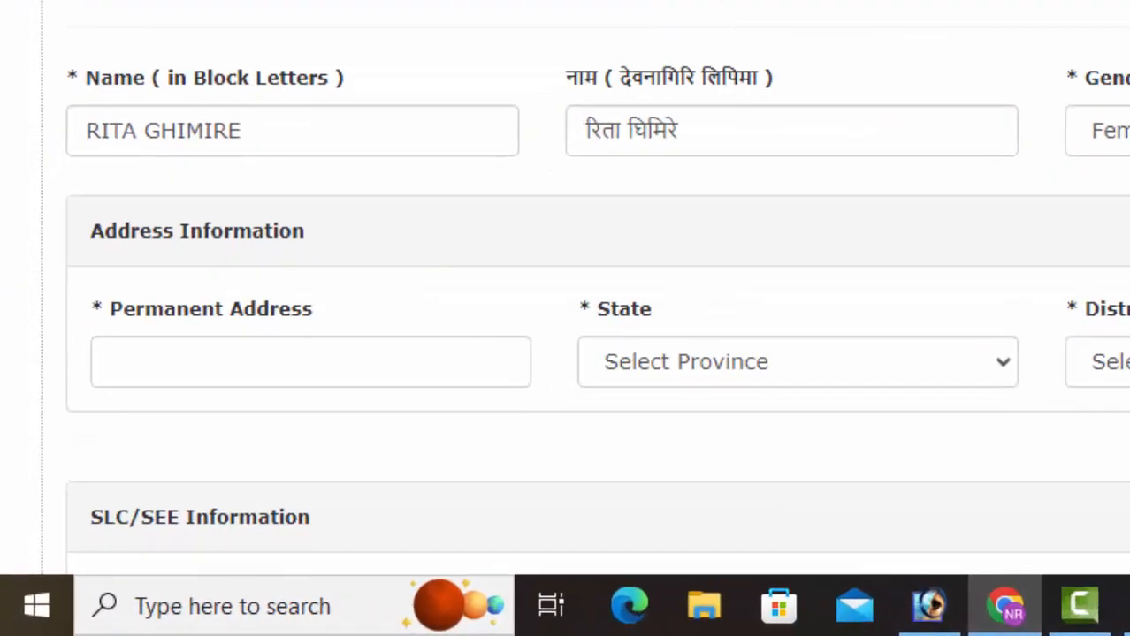
# Step: Fill the permanent address from its suggestion, with state Bagmati Province and district Nuwakot
pyautogui.scroll(-2, 181, 210)
pyautogui.click(184, 208)
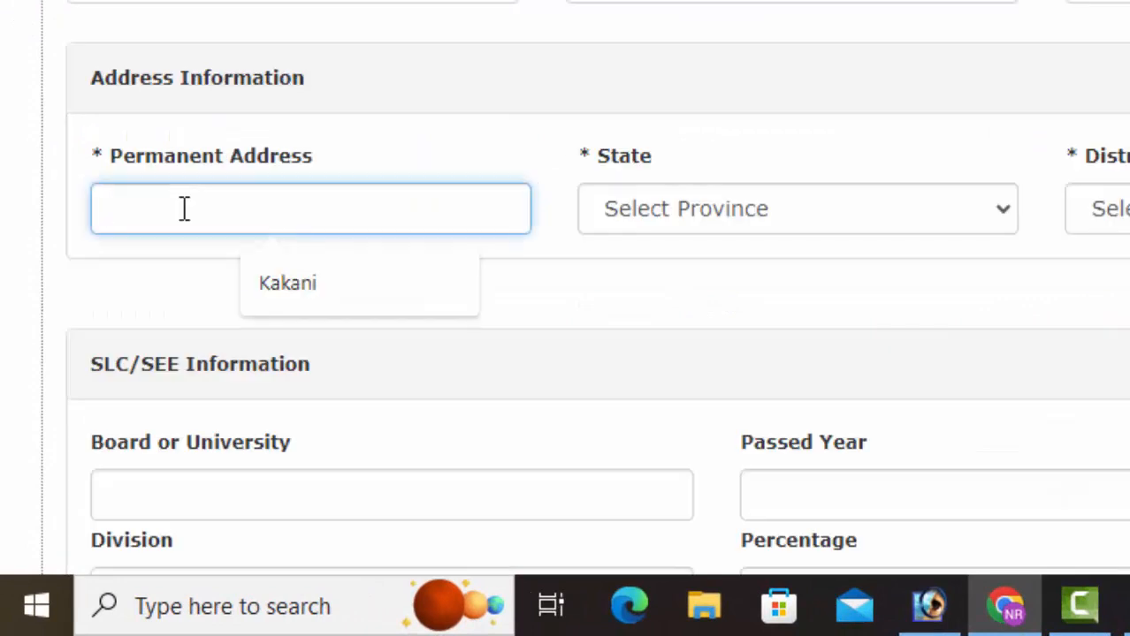
pyautogui.click(283, 283)
pyautogui.click(746, 218)
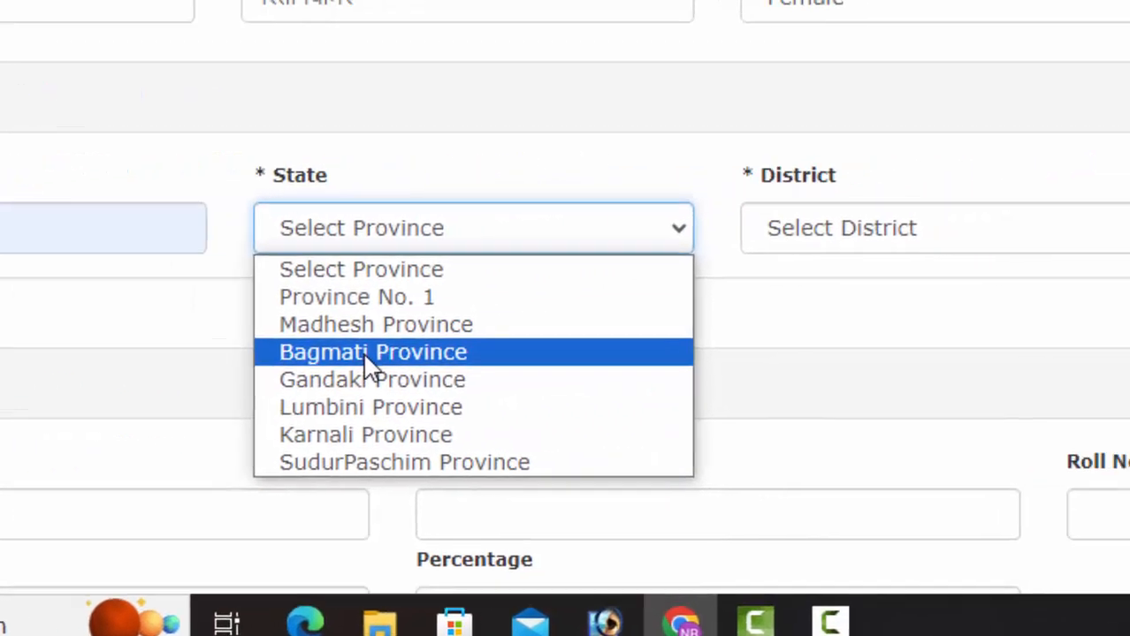
pyautogui.click(695, 334)
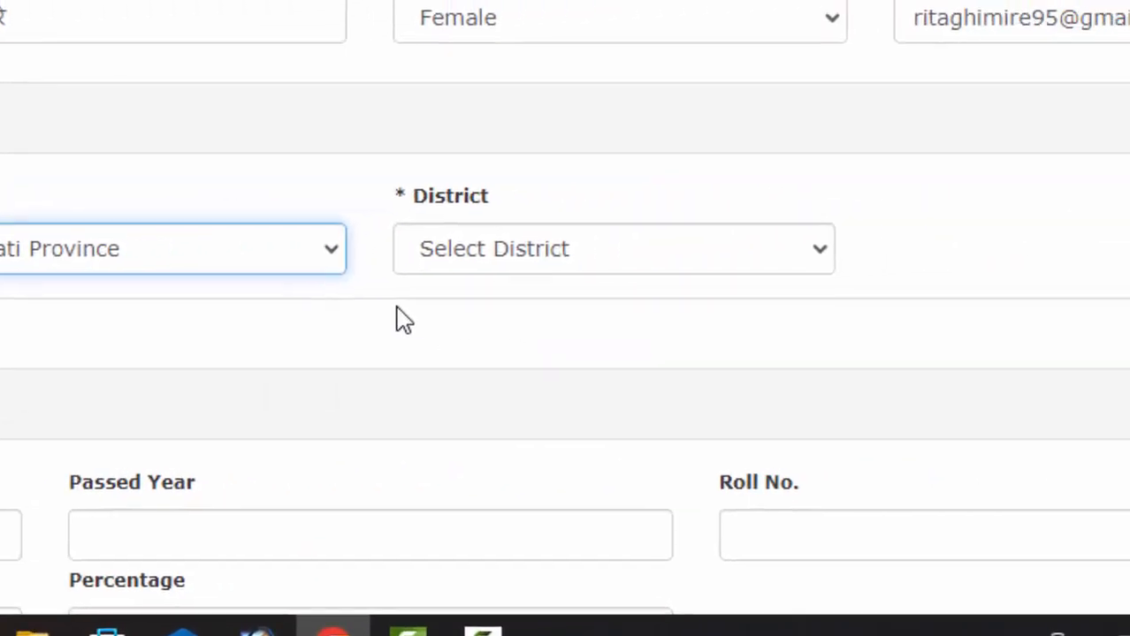
pyautogui.click(499, 270)
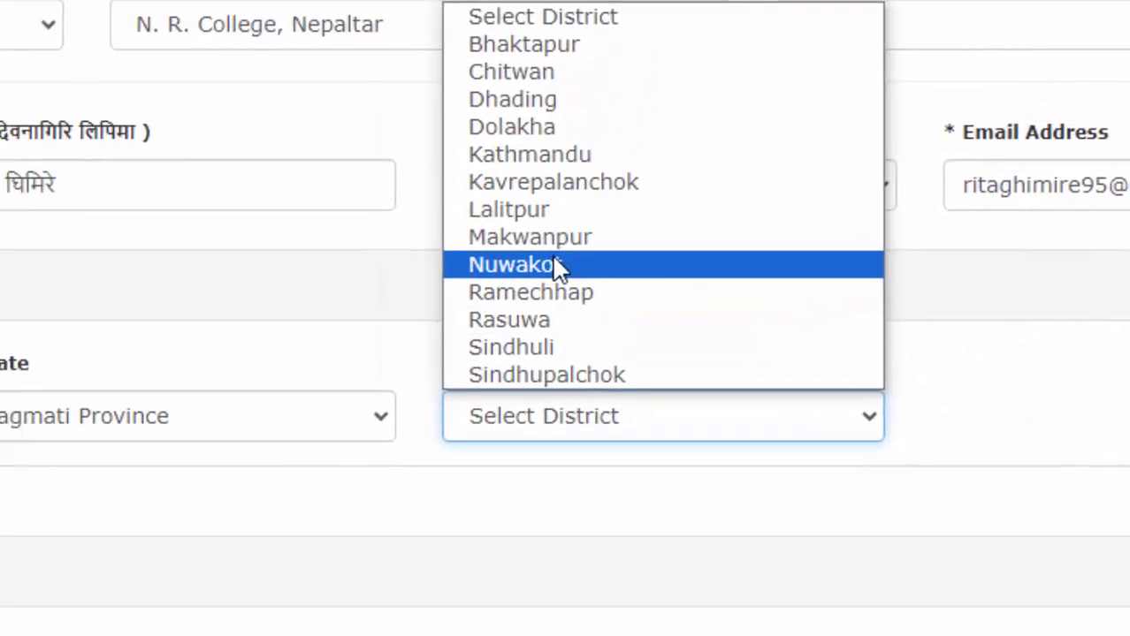
pyautogui.click(557, 265)
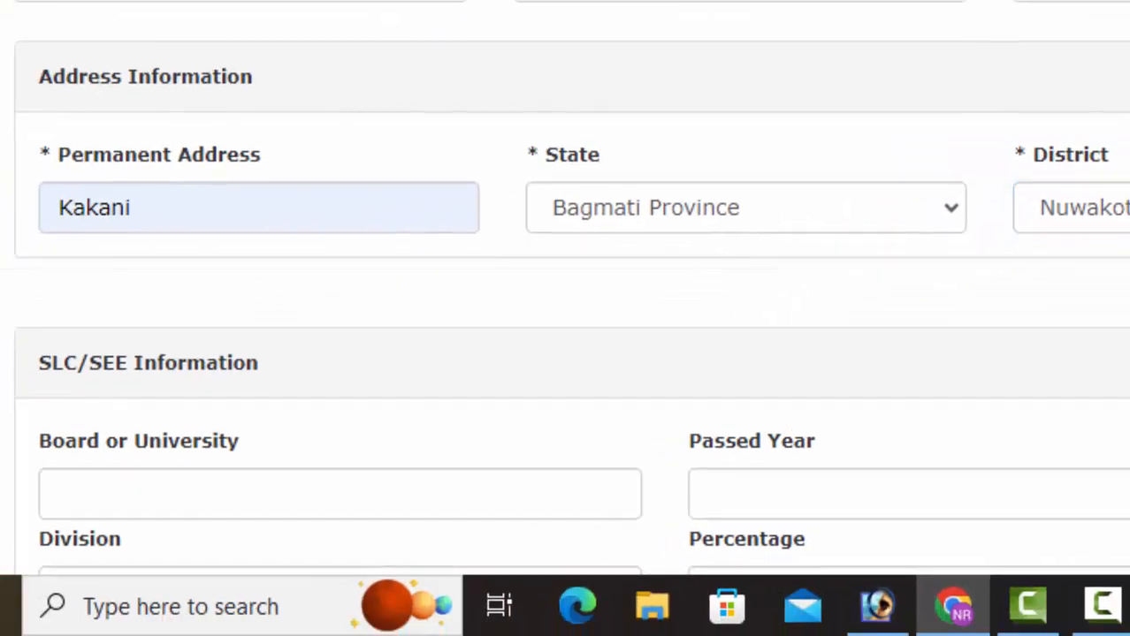
pyautogui.scroll(-3, 624, 173)
# Step: Enter SLC/SEE board Gov of Nepal, passed year 2068, and the corrected roll number
pyautogui.click(160, 180)
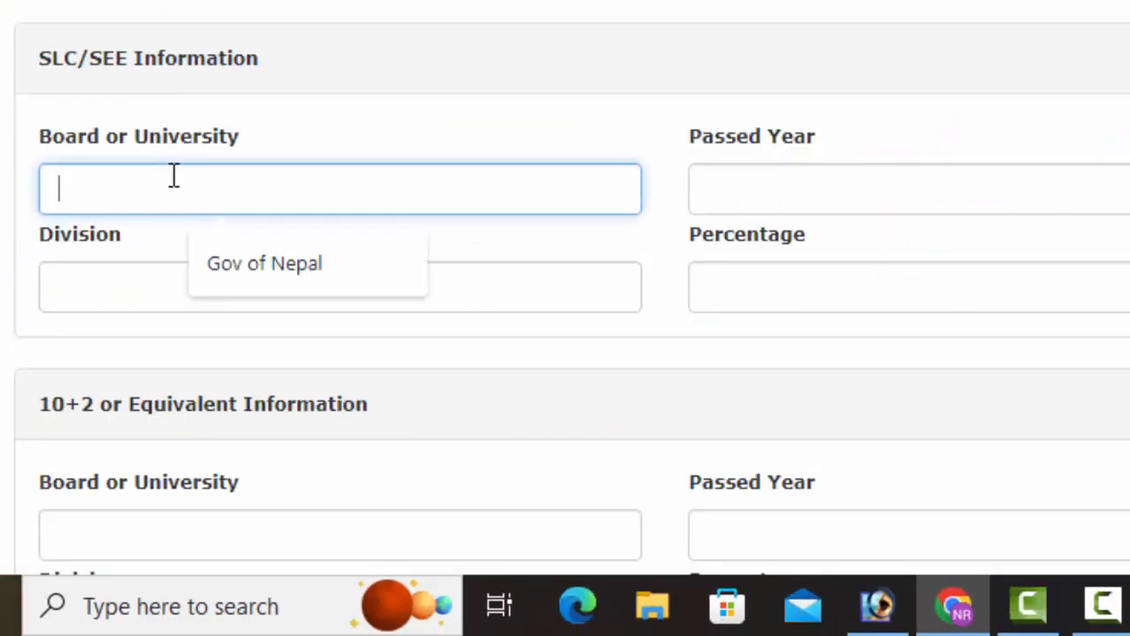
pyautogui.click(227, 264)
pyautogui.click(744, 189)
pyautogui.write('20')
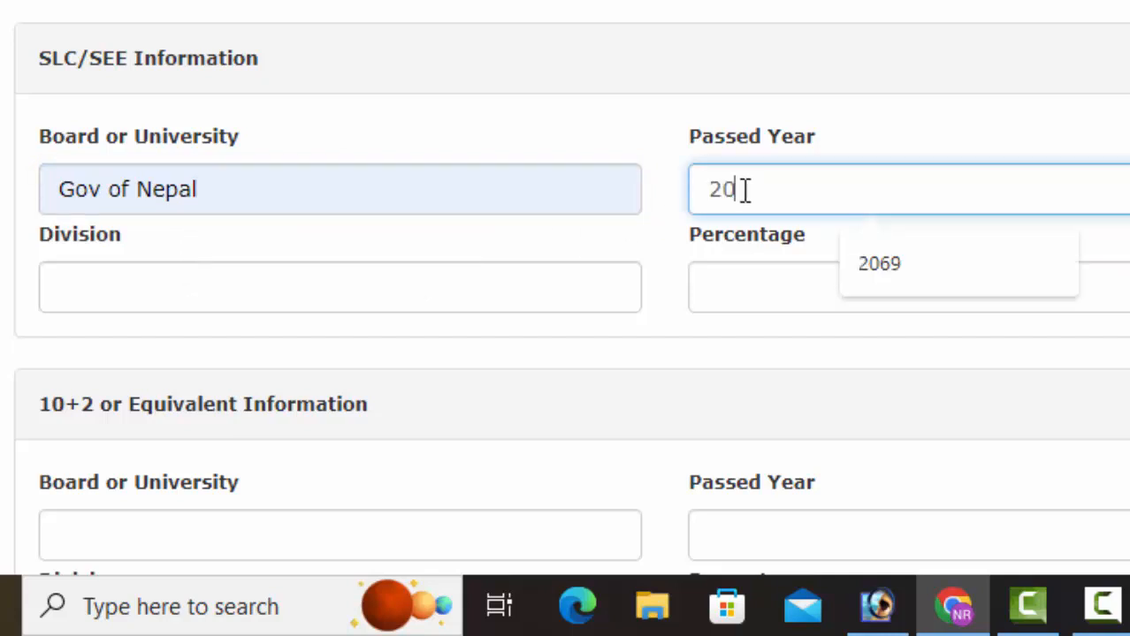
pyautogui.write('68')
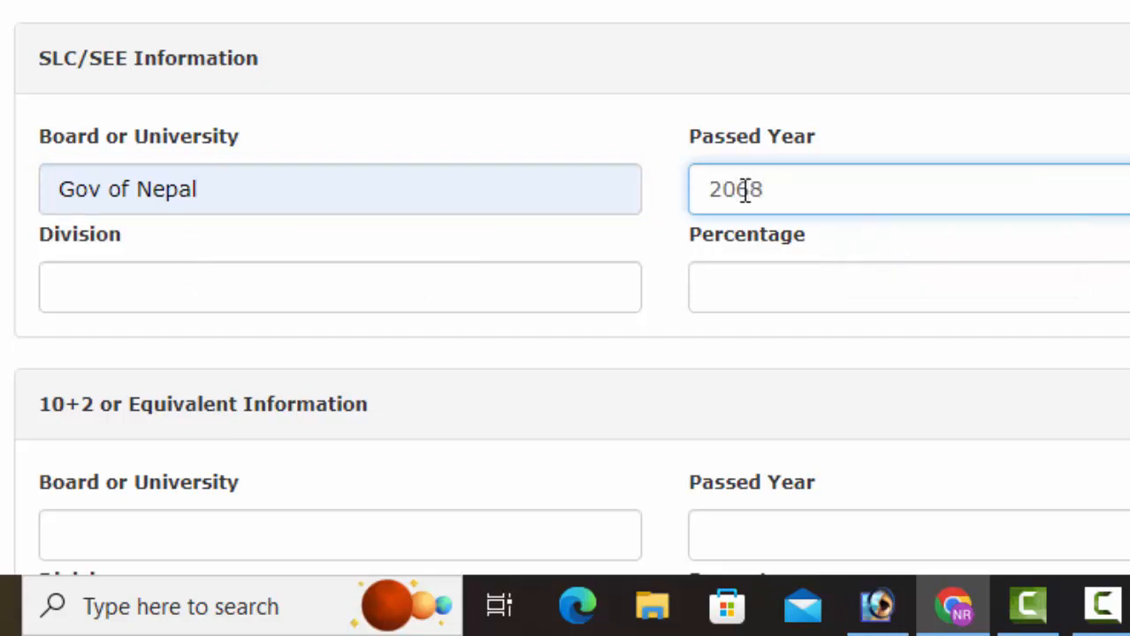
pyautogui.click(771, 187)
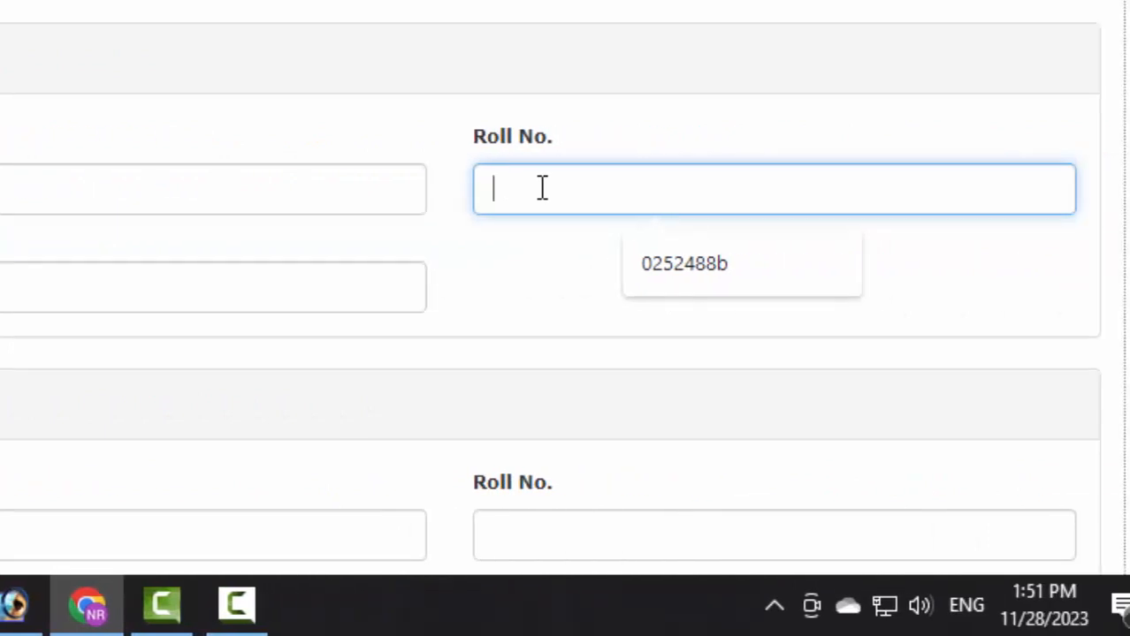
pyautogui.write('symb')
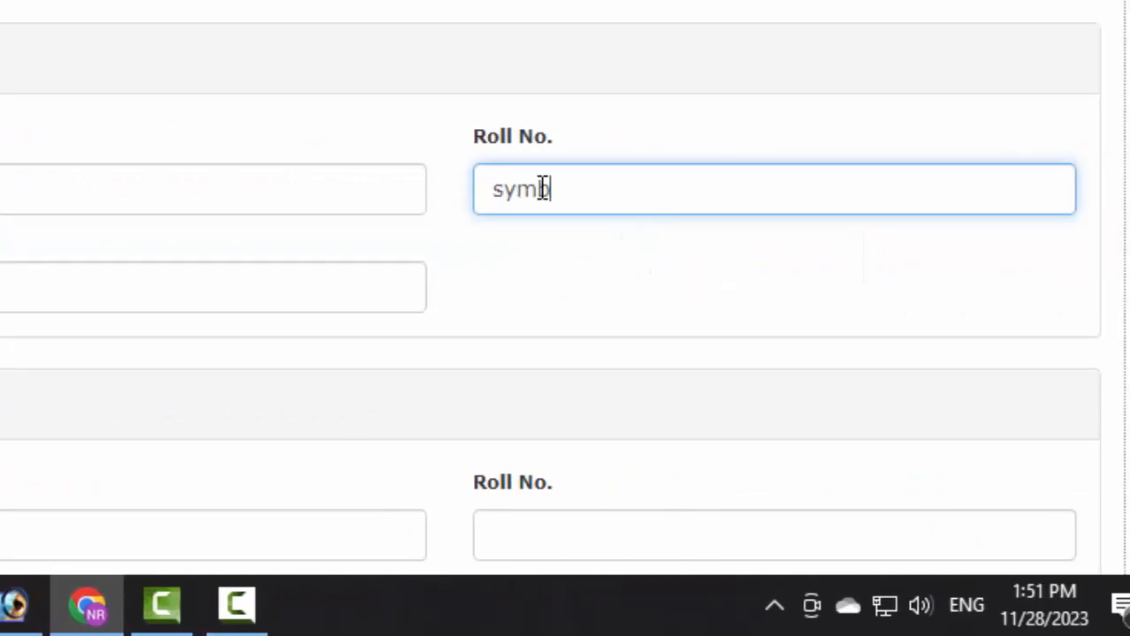
pyautogui.write('oll no')
pyautogui.press('BackSpace')
pyautogui.press('BackSpace')
pyautogui.hotkey('ctrl', 'a')
pyautogui.press('BackSpace')
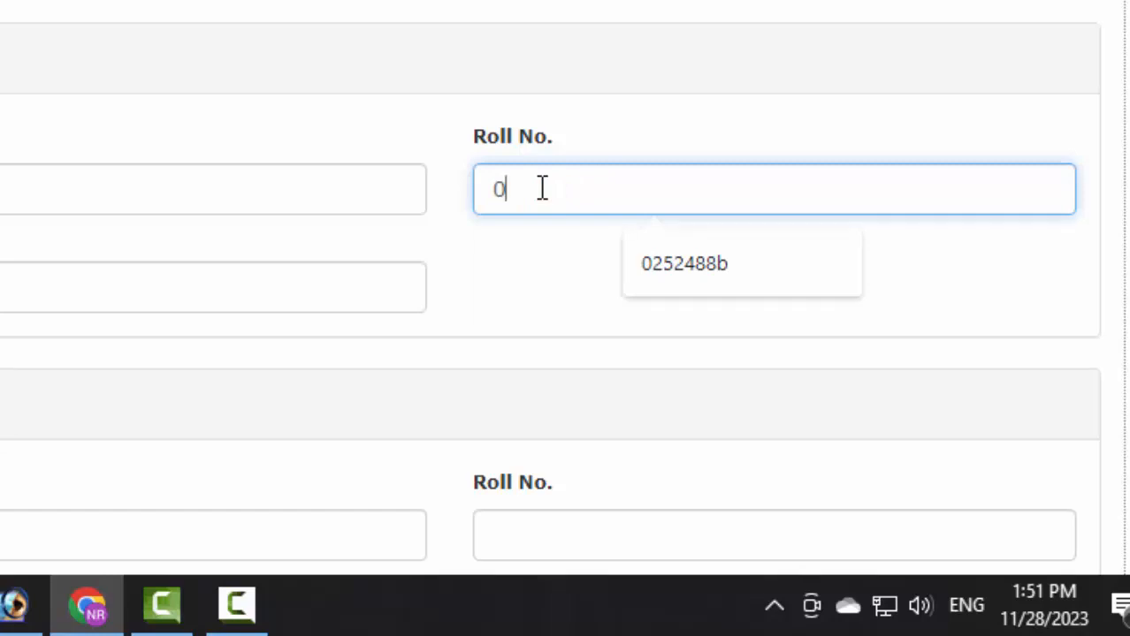
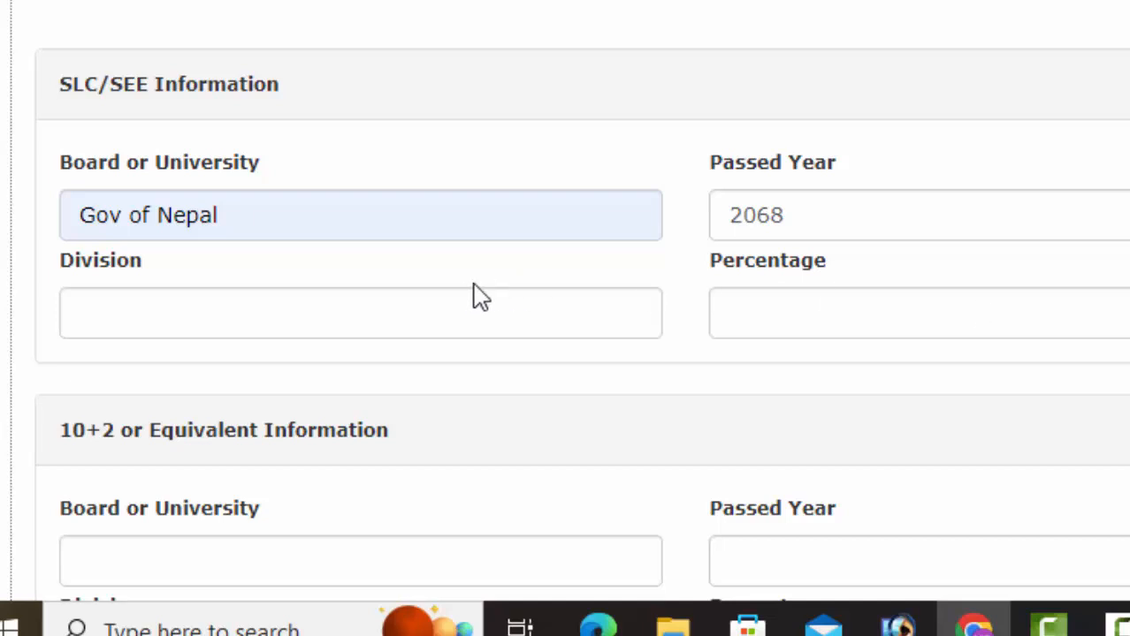
# Step: Enter Second as the SLC division and fill in the SLC percentage
pyautogui.click(429, 306)
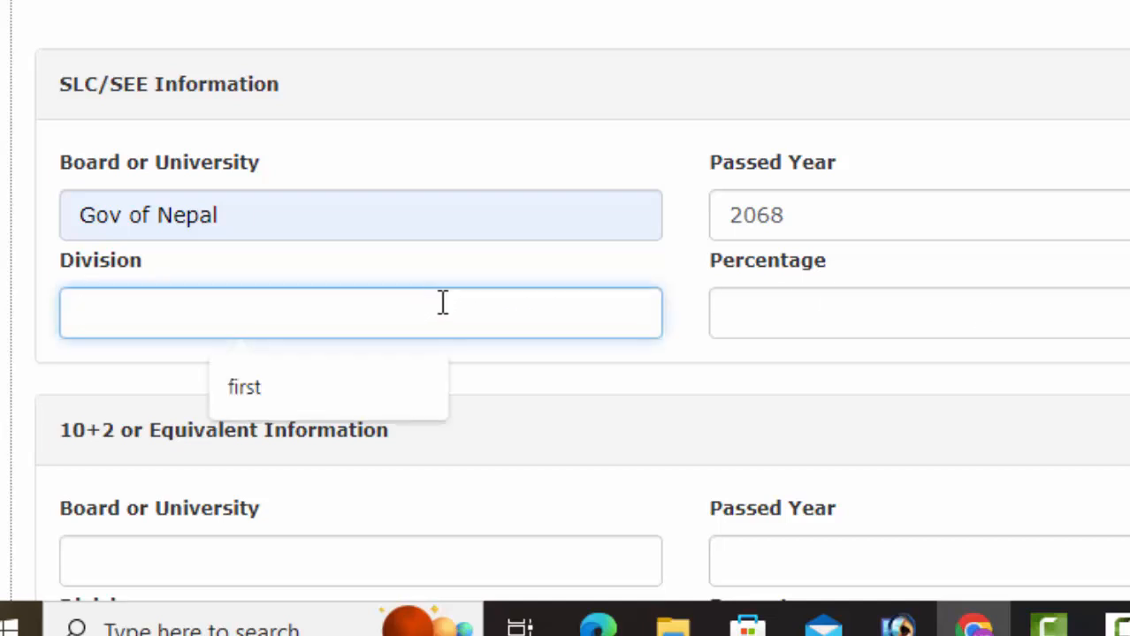
pyautogui.write('Second')
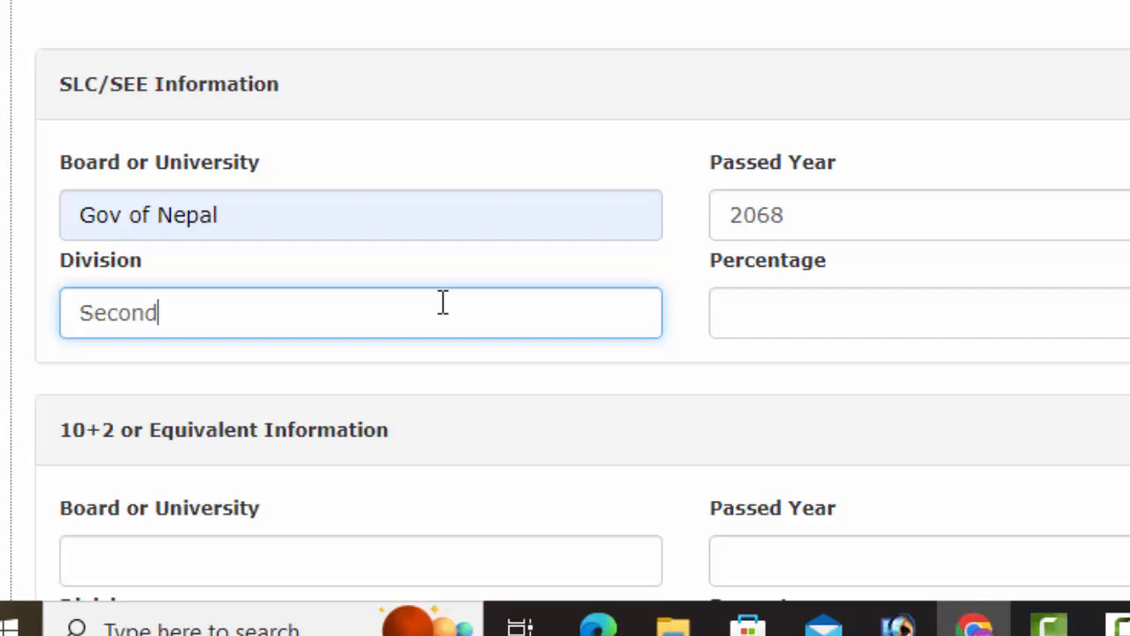
pyautogui.click(770, 313)
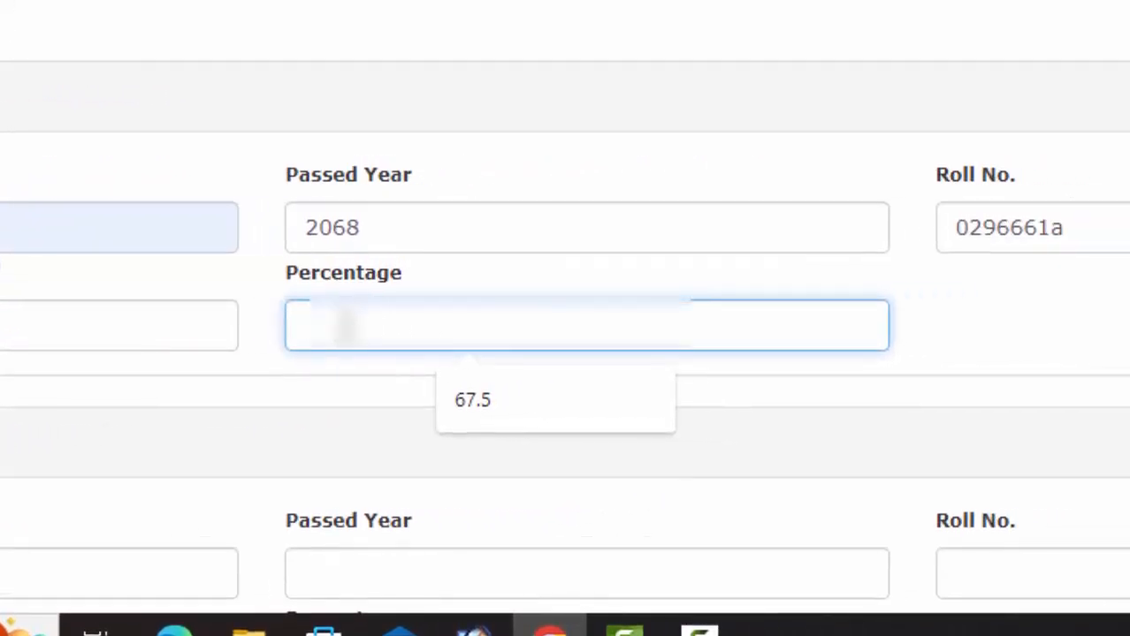
pyautogui.write('55')
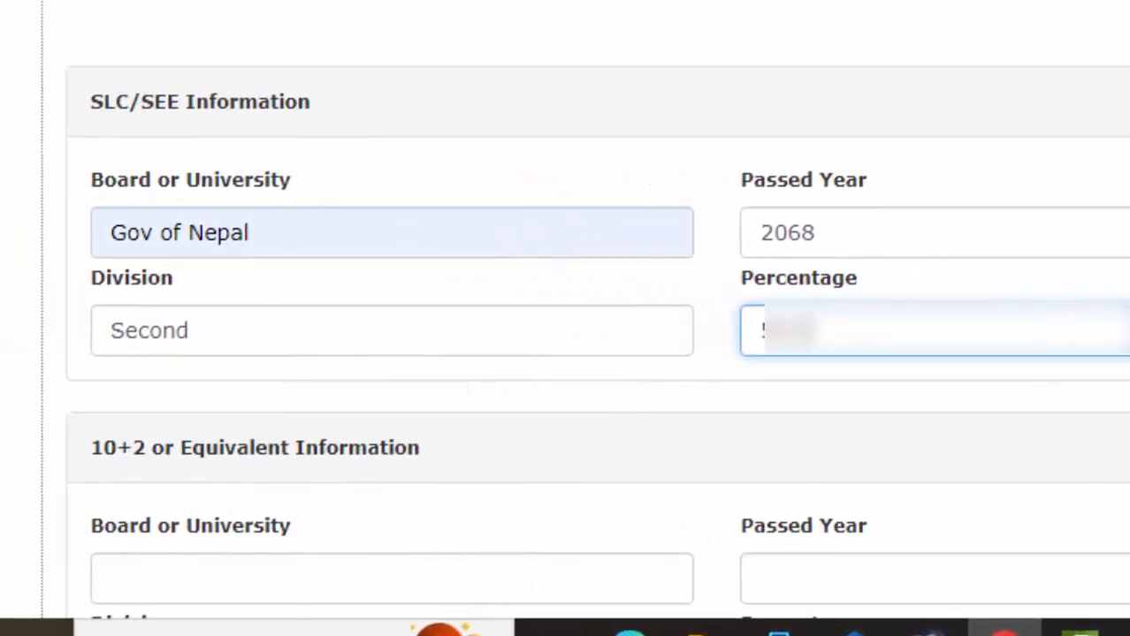
pyautogui.scroll(-3, 566, 353)
# Step: Set the 10+2 board to HSEB, enter the passed year and the roll number
pyautogui.click(176, 270)
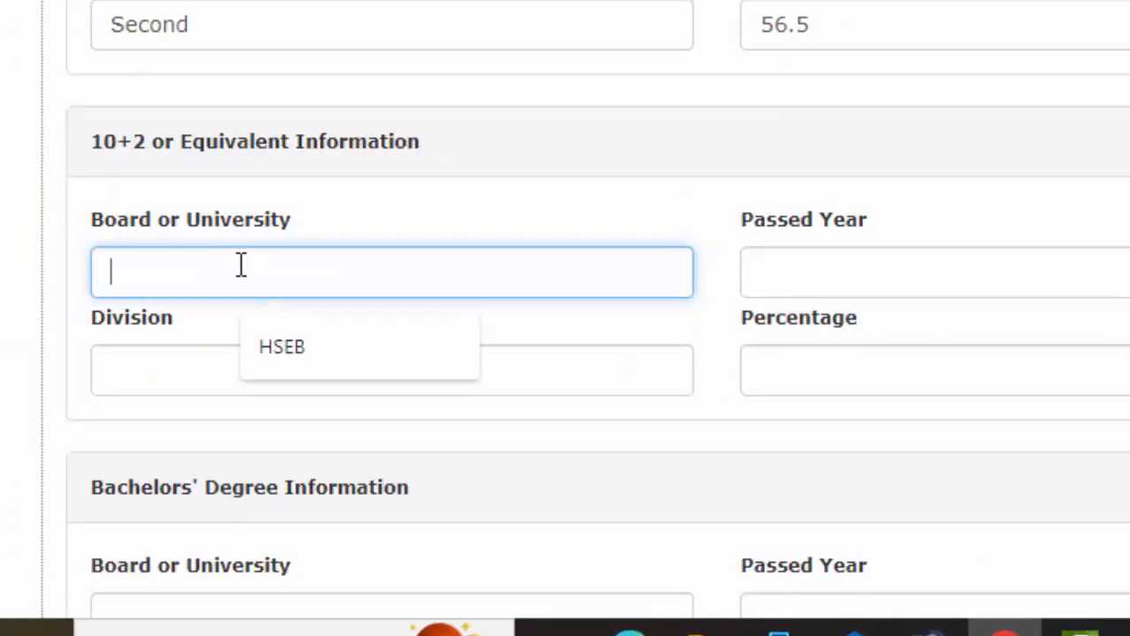
pyautogui.click(317, 354)
pyautogui.click(826, 276)
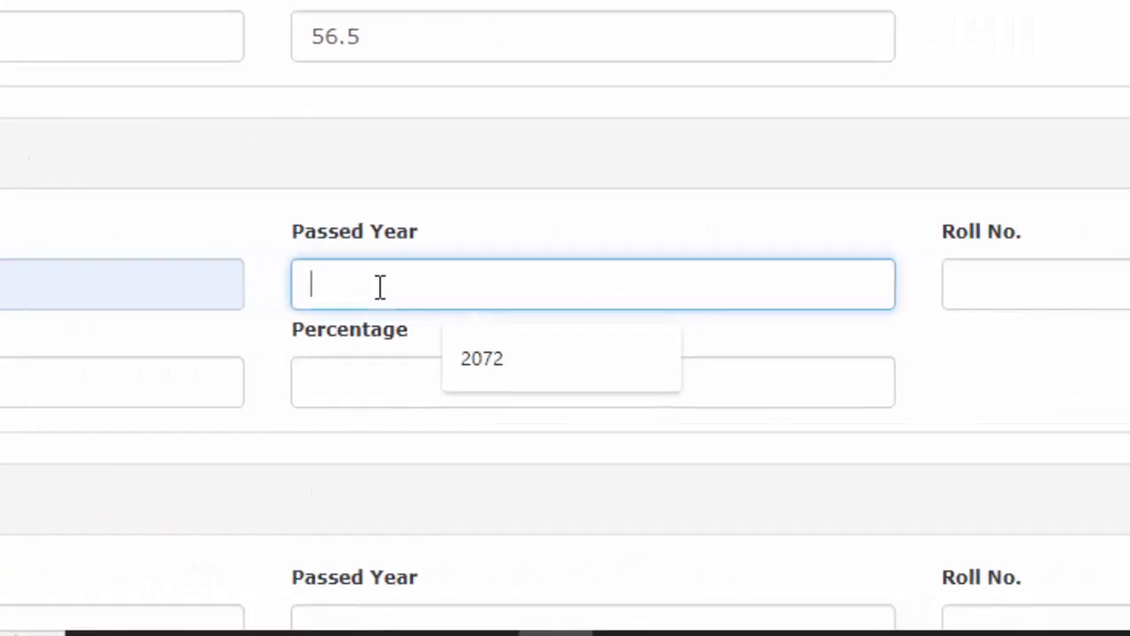
pyautogui.write('20')
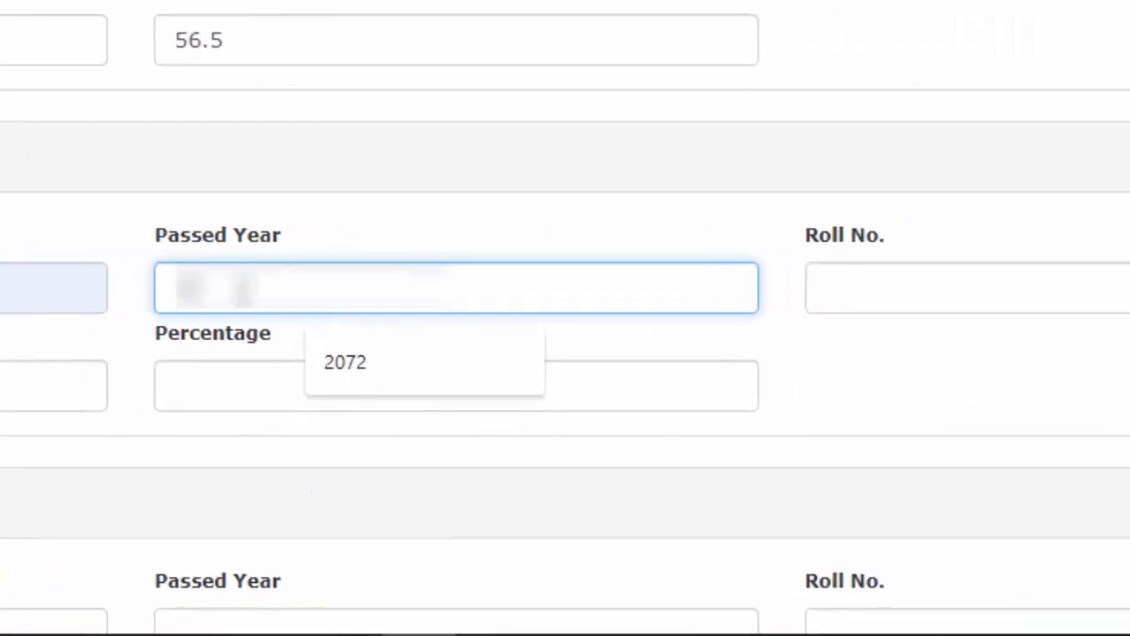
pyautogui.write('72')
pyautogui.press('Tab')
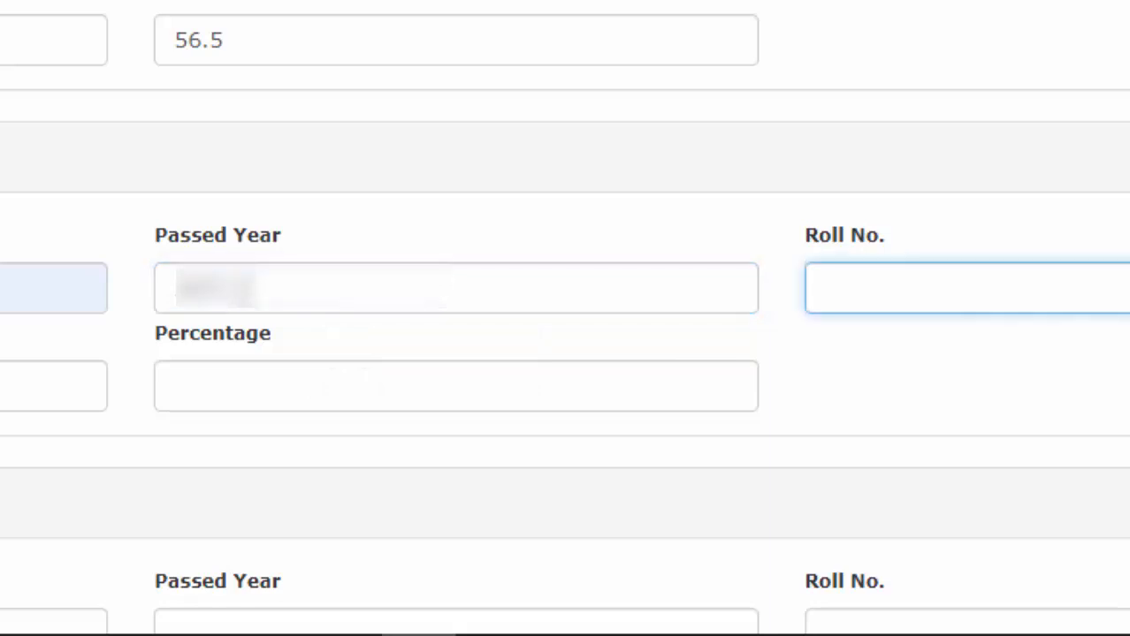
pyautogui.write('Sy')
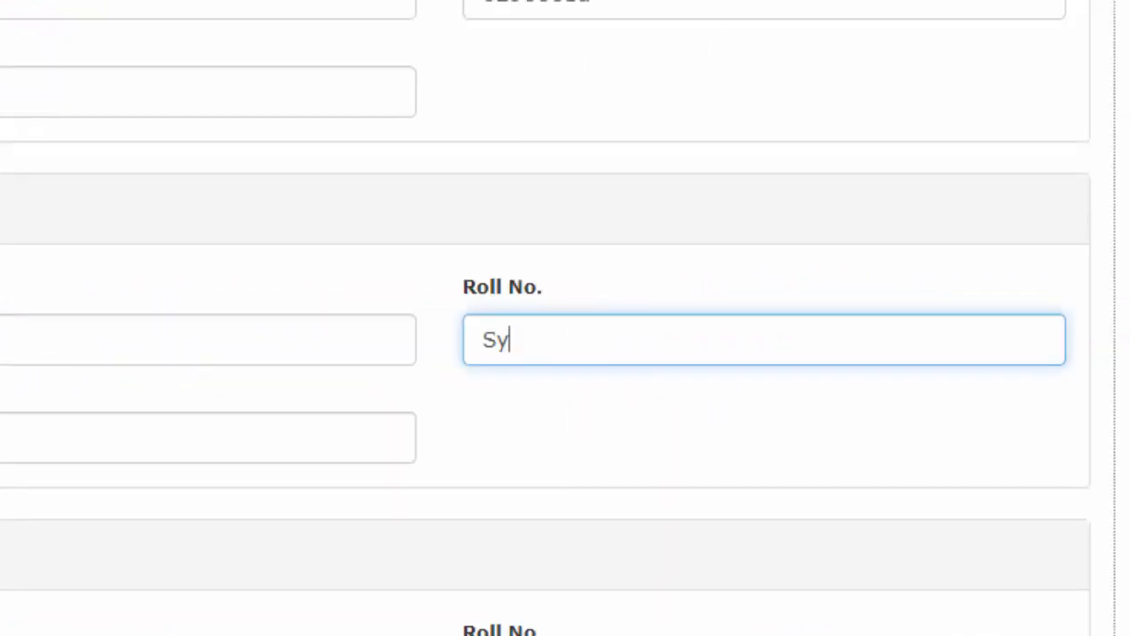
pyautogui.write('mbol no ')
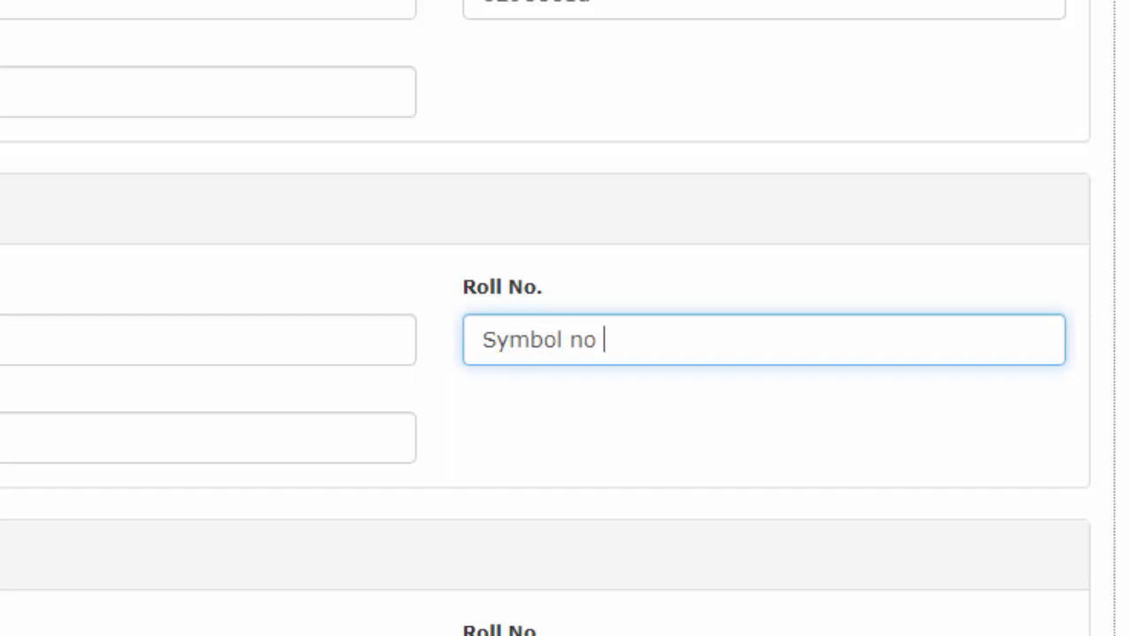
pyautogui.write('of +2')
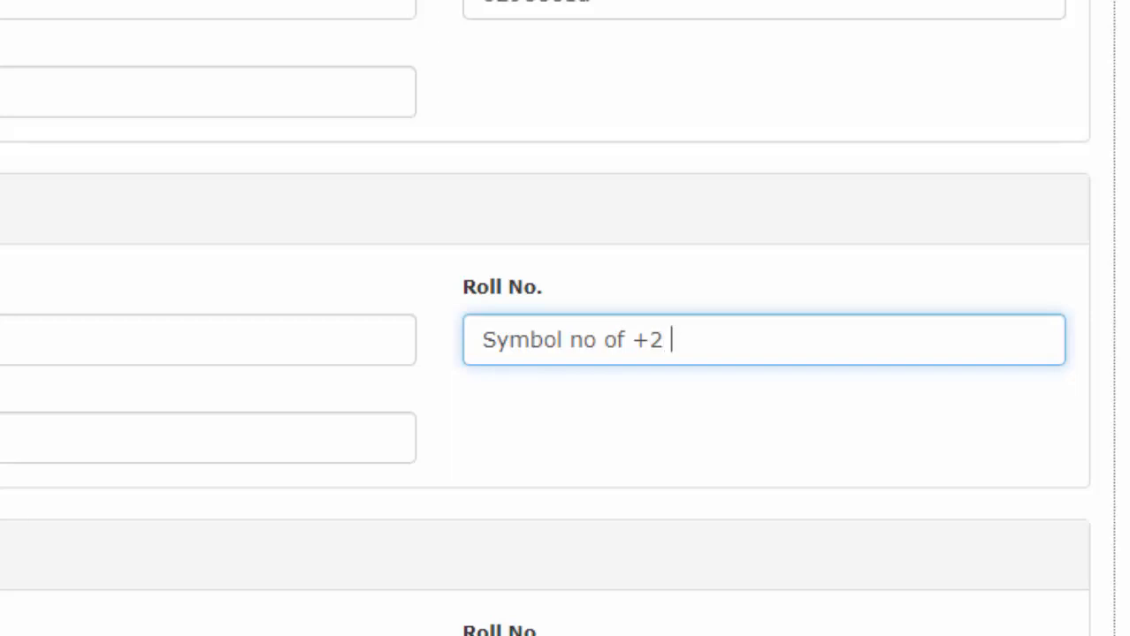
pyautogui.write('watch')
pyautogui.write('n ')
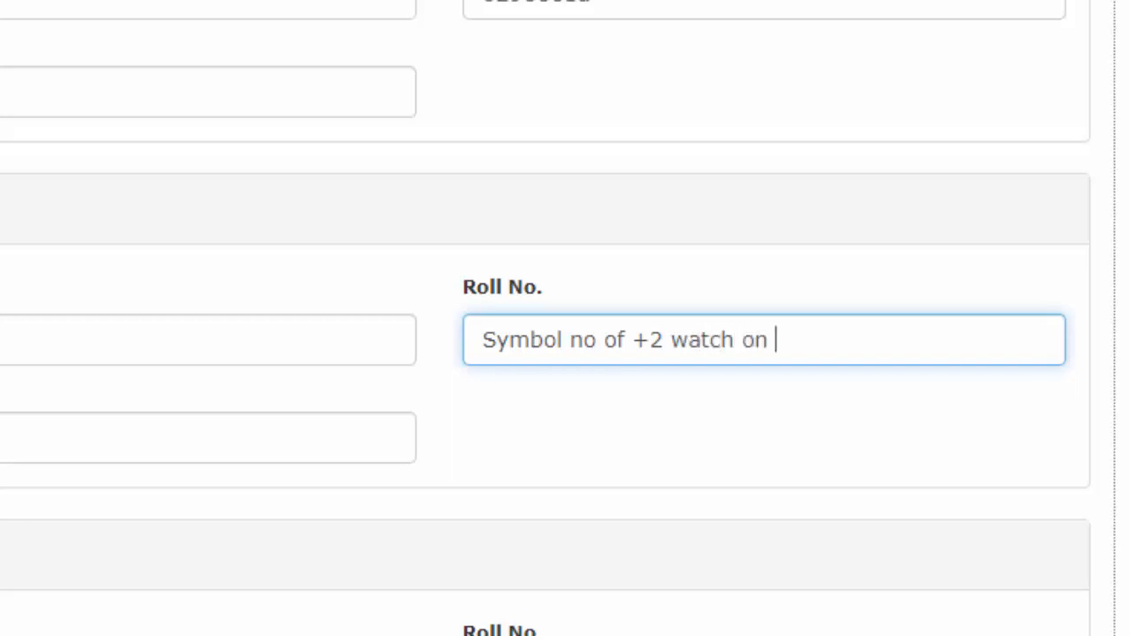
pyautogui.write('migratio')
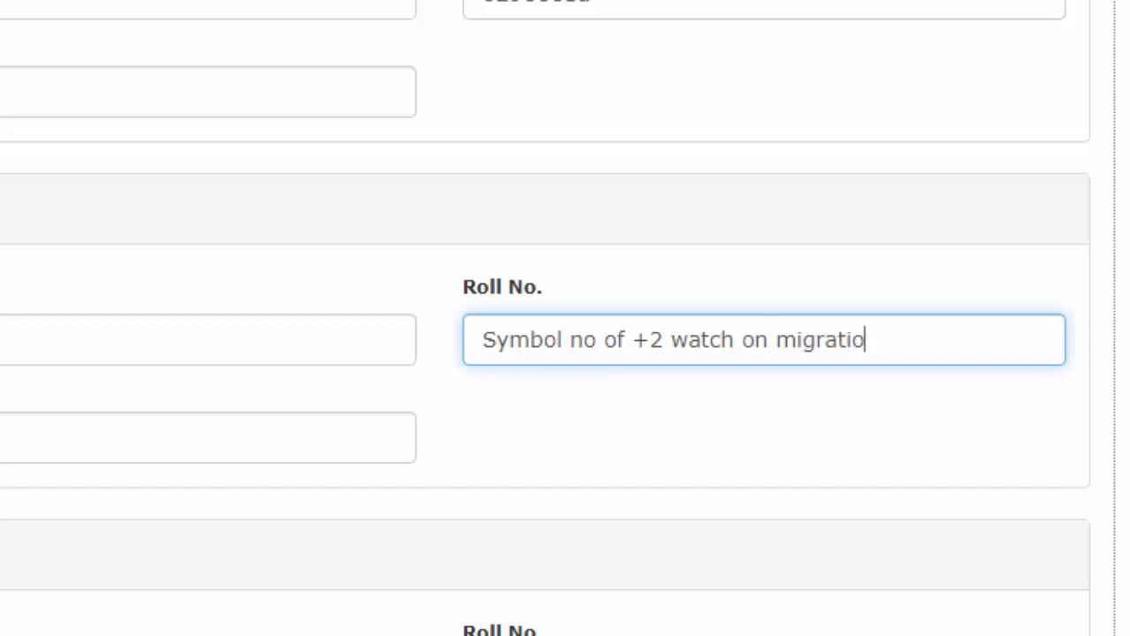
pyautogui.write('n certificater')
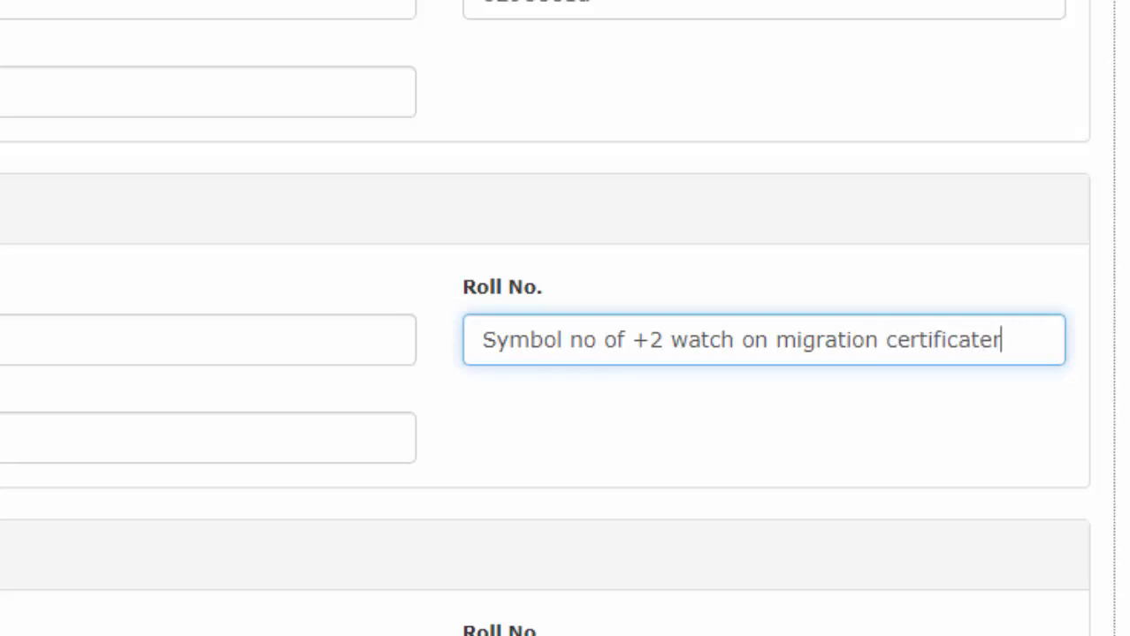
pyautogui.press('BackSpace')
pyautogui.press('BackSpace')
pyautogui.press('BackSpace')
pyautogui.press('BackSpace')
pyautogui.press('BackSpace')
pyautogui.press('BackSpace')
pyautogui.press('BackSpace')
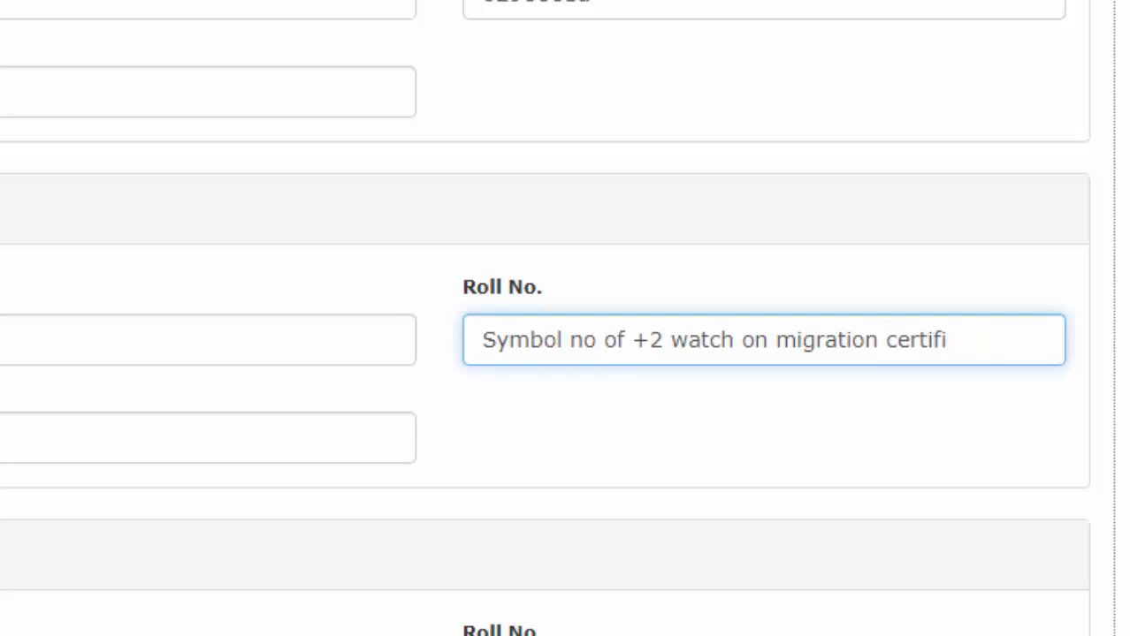
pyautogui.press('BackSpace')
pyautogui.press('BackSpace')
pyautogui.press('BackSpace')
pyautogui.press('BackSpace')
pyautogui.press('BackSpace')
pyautogui.press('BackSpace')
pyautogui.press('BackSpace')
pyautogui.press('BackSpace')
pyautogui.press('BackSpace')
pyautogui.press('BackSpace')
pyautogui.press('BackSpace')
pyautogui.press('BackSpace')
pyautogui.press('BackSpace')
pyautogui.press('BackSpace')
pyautogui.press('BackSpace')
pyautogui.press('BackSpace')
pyautogui.press('BackSpace')
pyautogui.press('BackSpace')
pyautogui.press('BackSpace')
pyautogui.press('BackSpace')
pyautogui.press('BackSpace')
pyautogui.press('BackSpace')
pyautogui.press('BackSpace')
pyautogui.press('BackSpace')
pyautogui.press('BackSpace')
pyautogui.press('BackSpace')
pyautogui.press('BackSpace')
pyautogui.press('BackSpace')
pyautogui.press('BackSpace')
pyautogui.press('BackSpace')
pyautogui.press('BackSpace')
pyautogui.press('BackSpace')
pyautogui.press('BackSpace')
pyautogui.press('BackSpace')
pyautogui.press('BackSpace')
pyautogui.press('BackSpace')
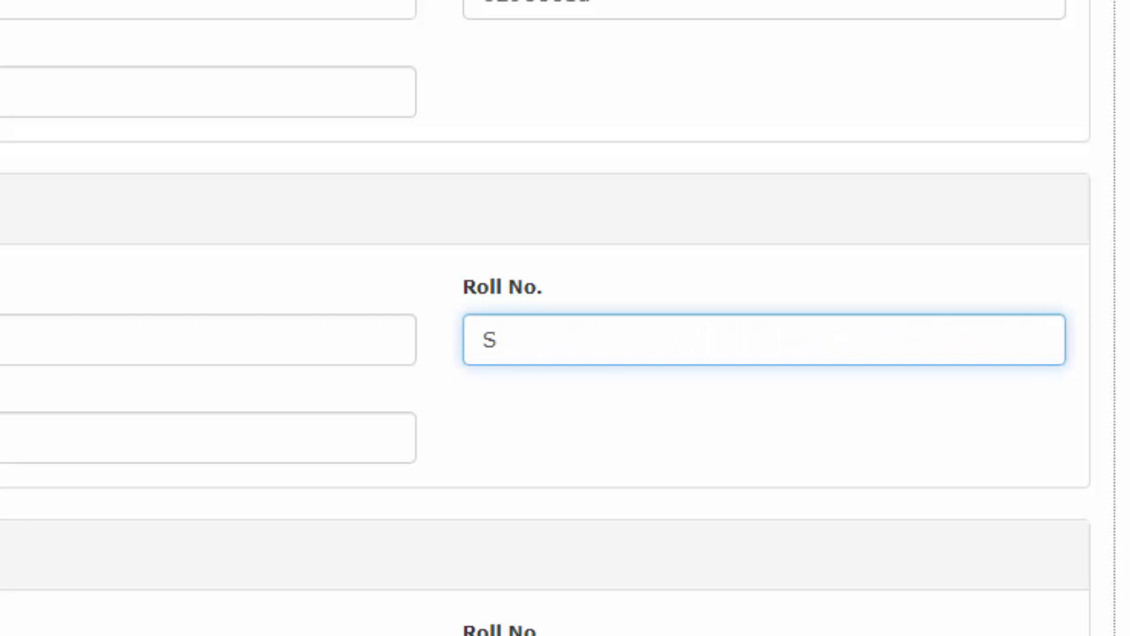
pyautogui.write('27')
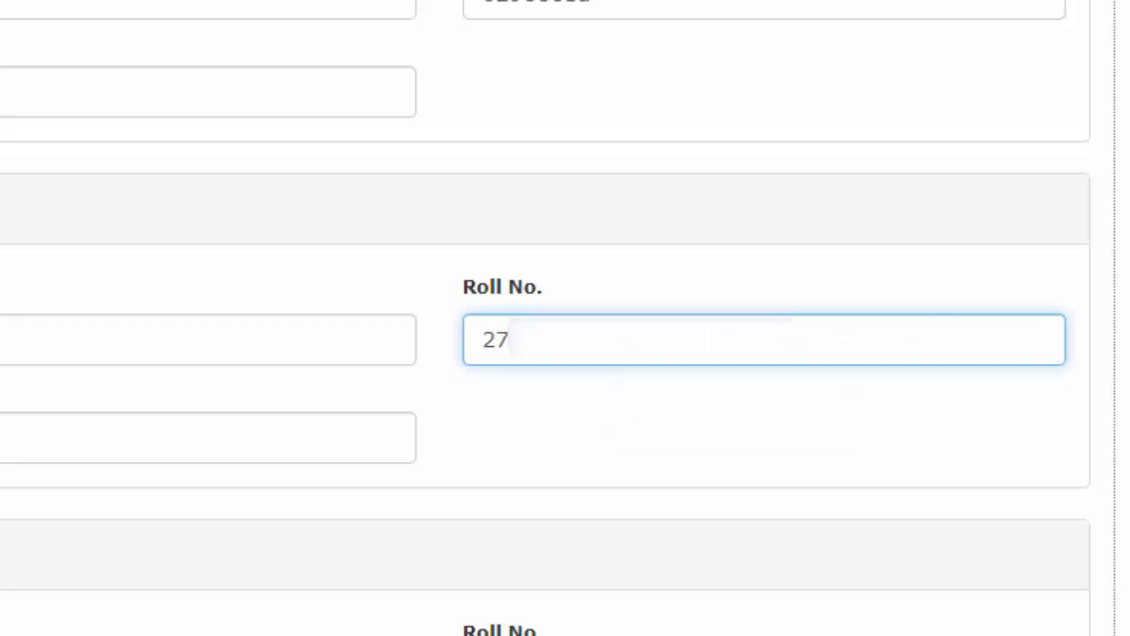
pyautogui.write('????')
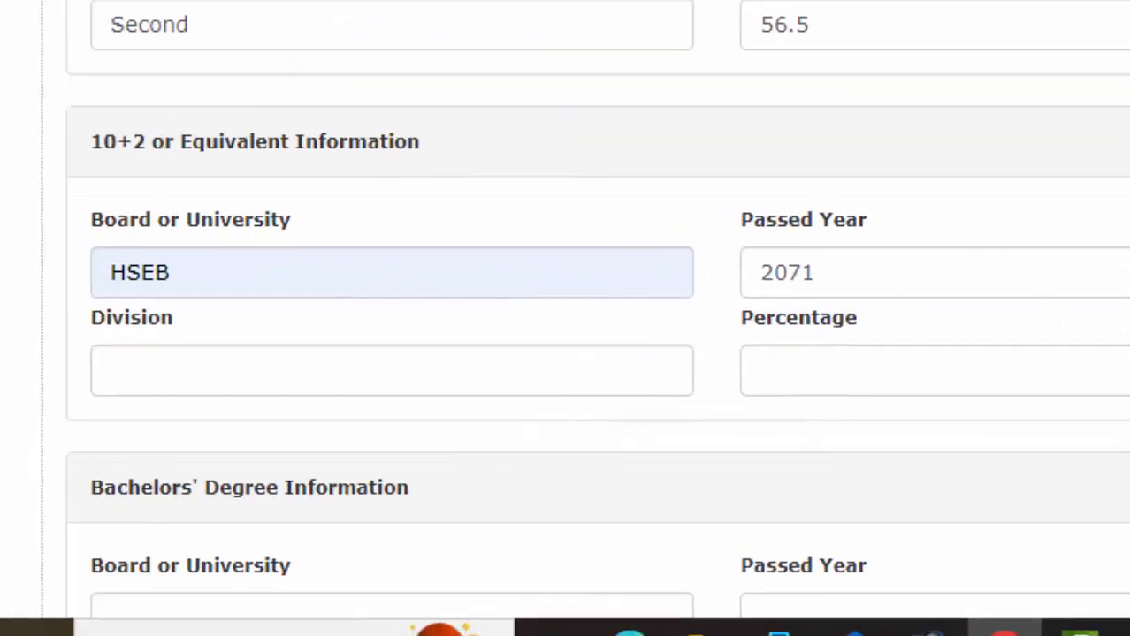
# Step: Set the 10+2 division to second and the percentage to 59.3
pyautogui.scroll(-1, 598, 310)
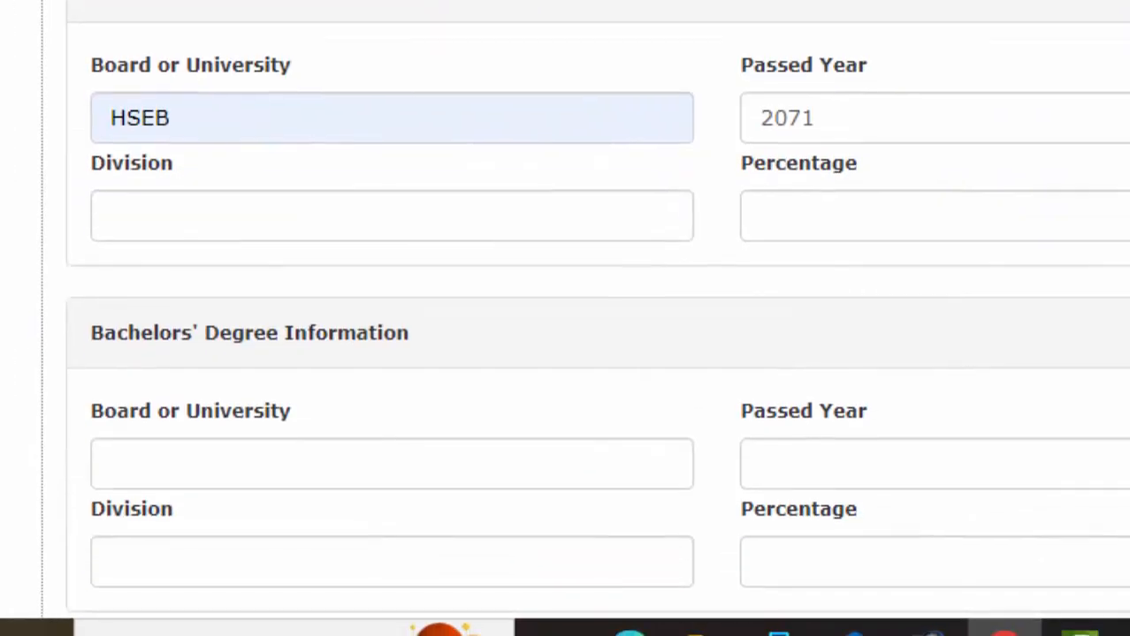
pyautogui.scroll(-2, 285, 172)
pyautogui.click(126, 49)
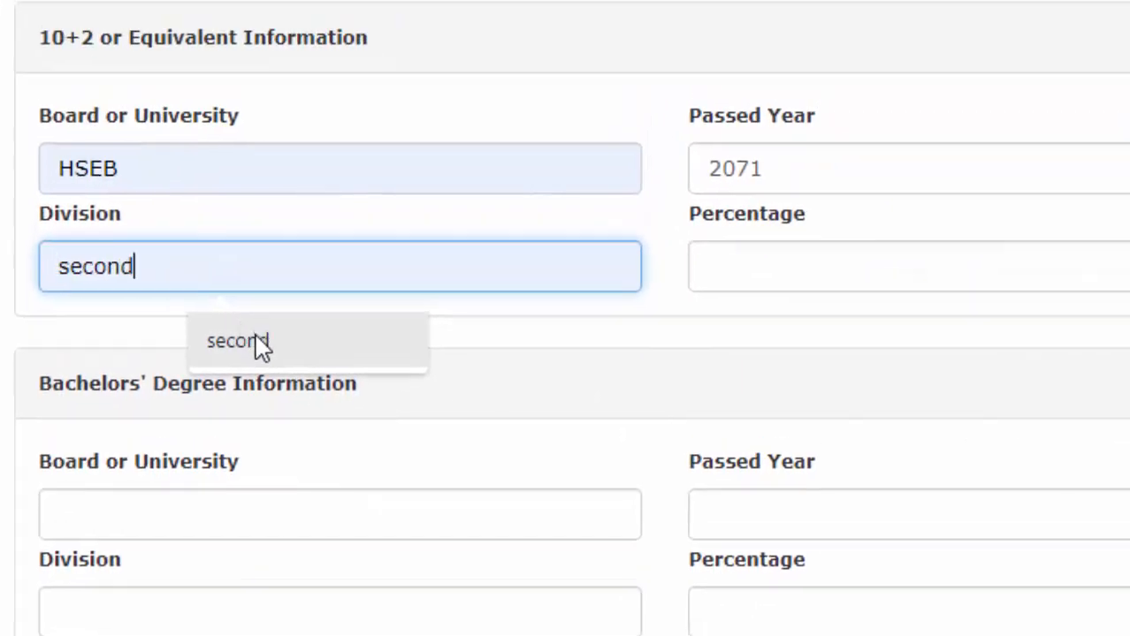
pyautogui.click(261, 346)
pyautogui.click(790, 278)
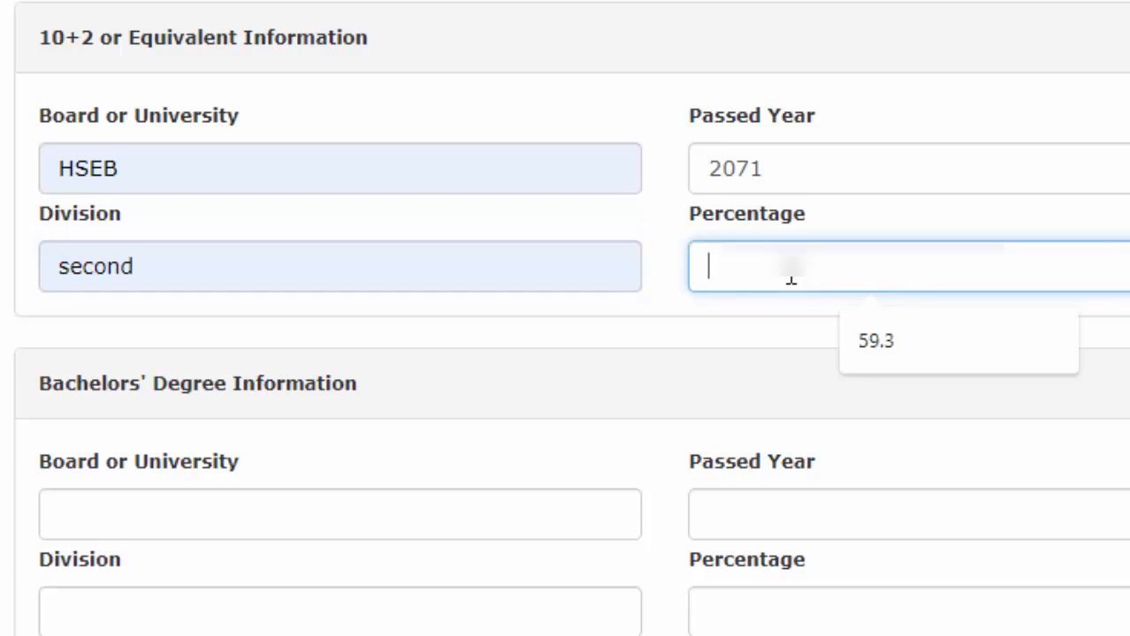
pyautogui.write('59.3')
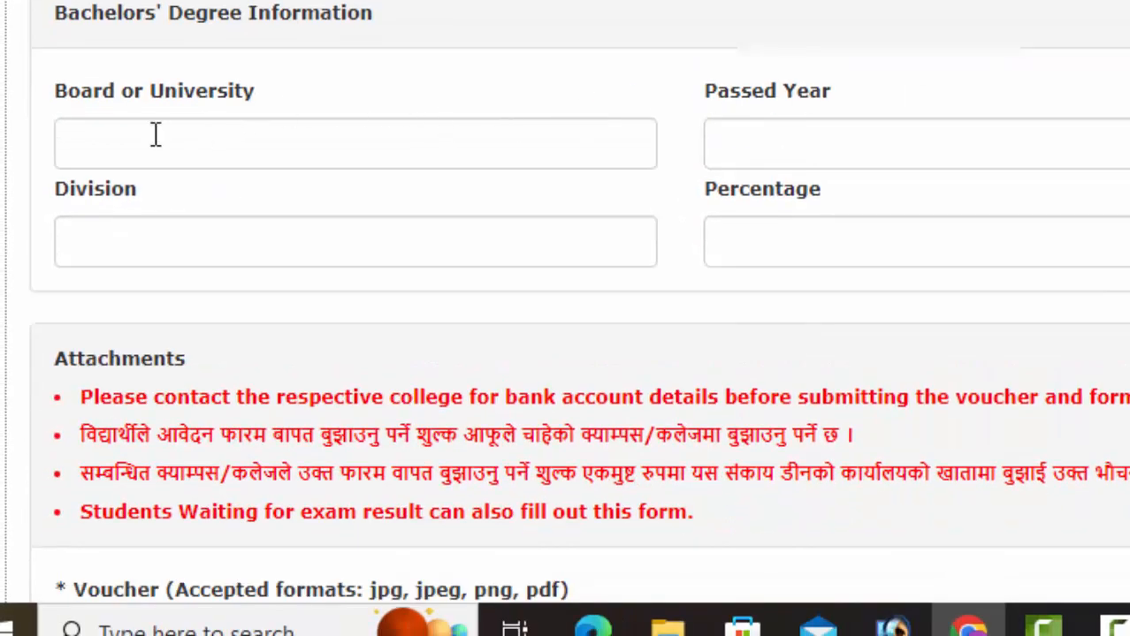
# Step: Enter bachelor's board T.U, passed year 2021, and the corrected roll number
pyautogui.click(154, 133)
pyautogui.click(260, 247)
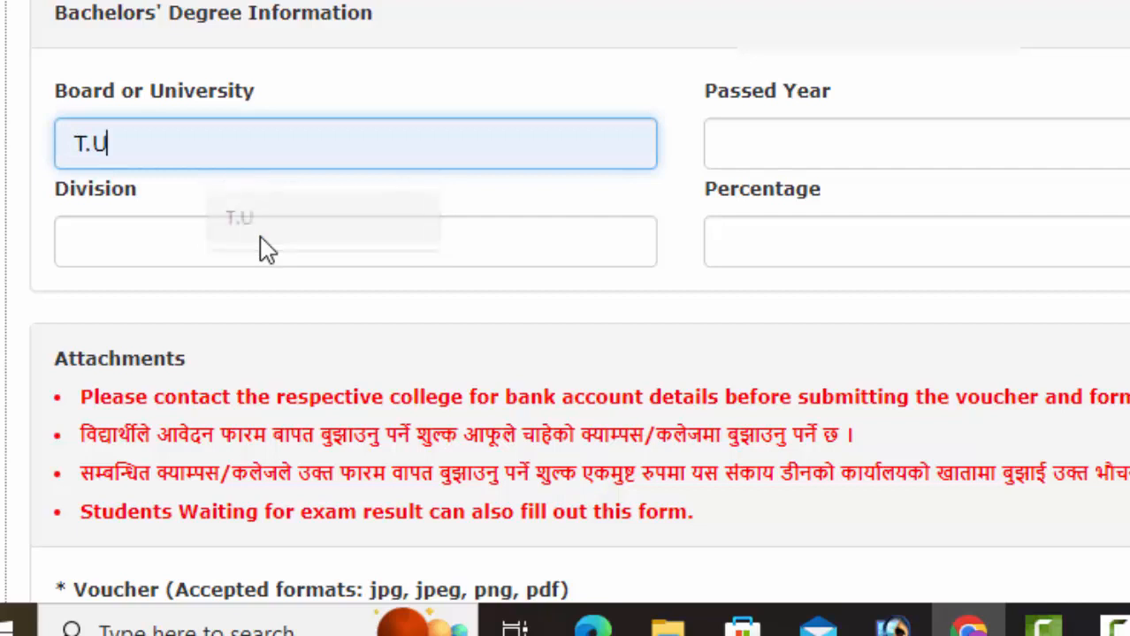
pyautogui.click(771, 144)
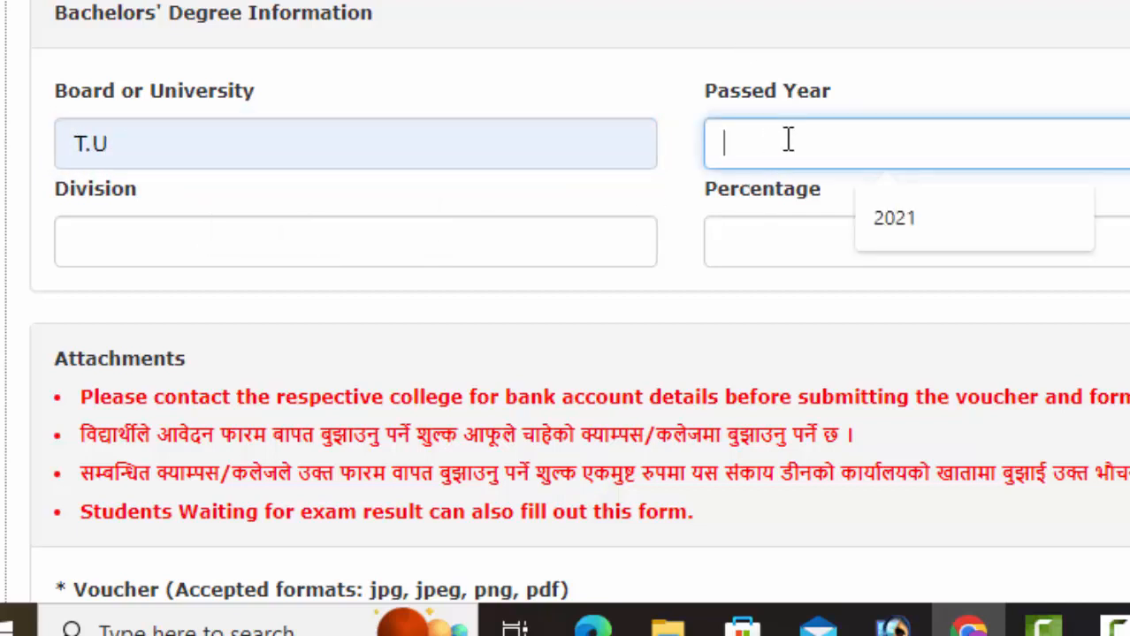
pyautogui.write('2021')
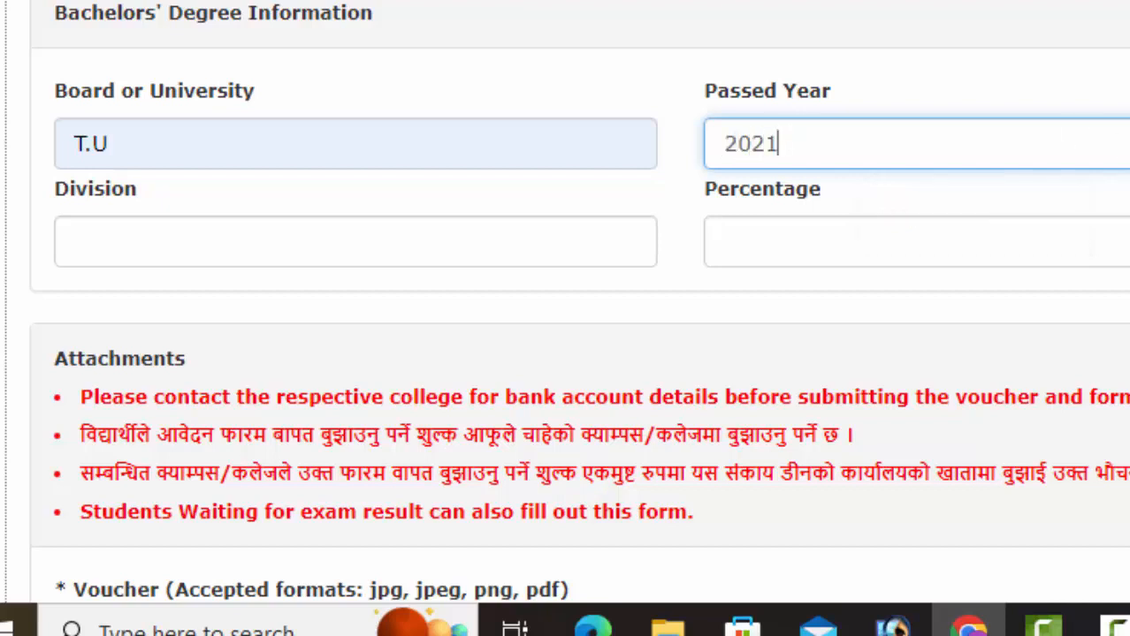
pyautogui.press('Tab')
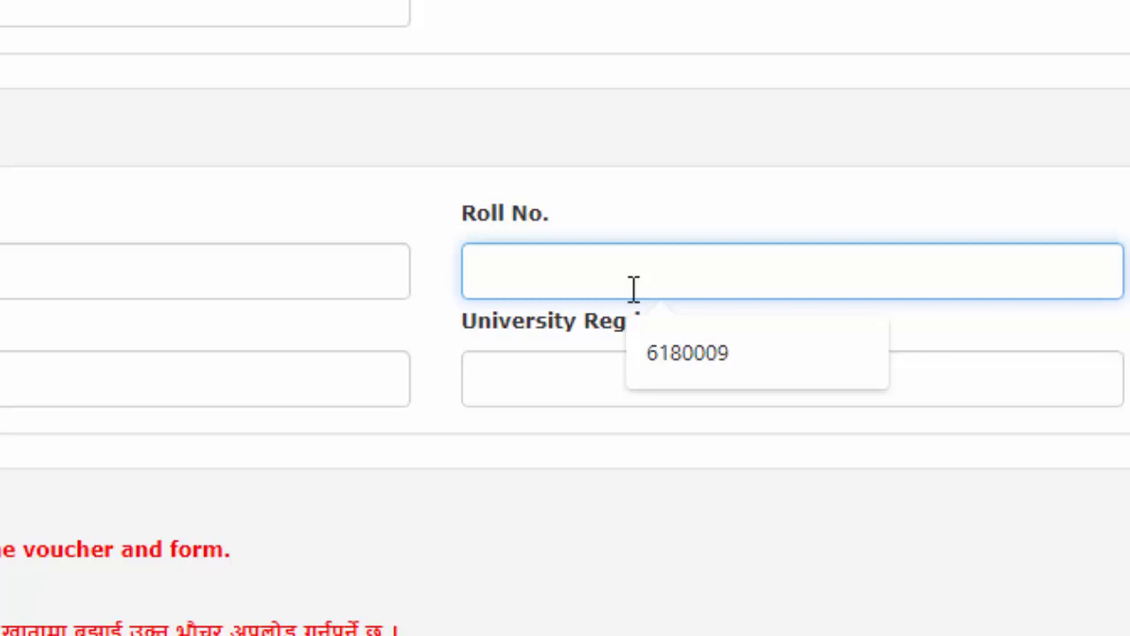
pyautogui.write('last ')
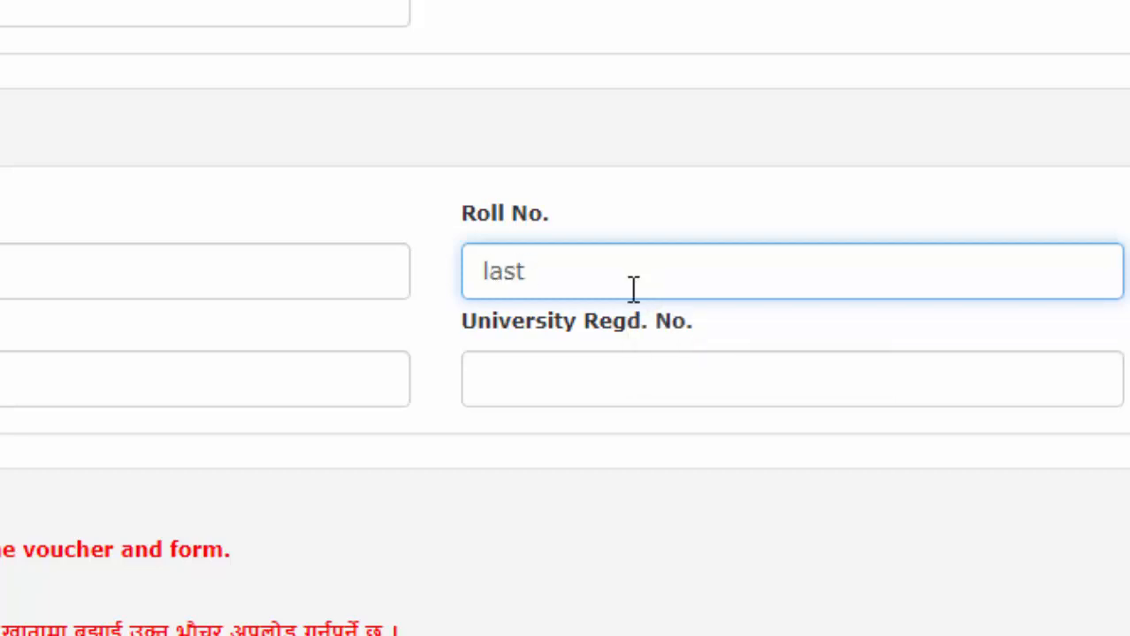
pyautogui.write('year o')
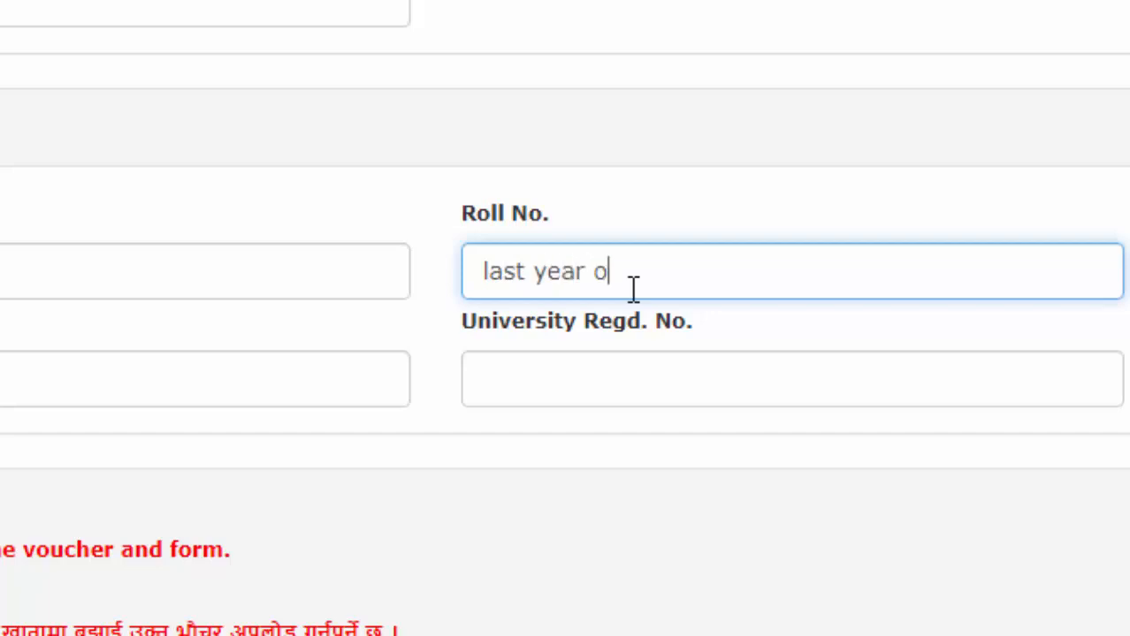
pyautogui.write('f pass year')
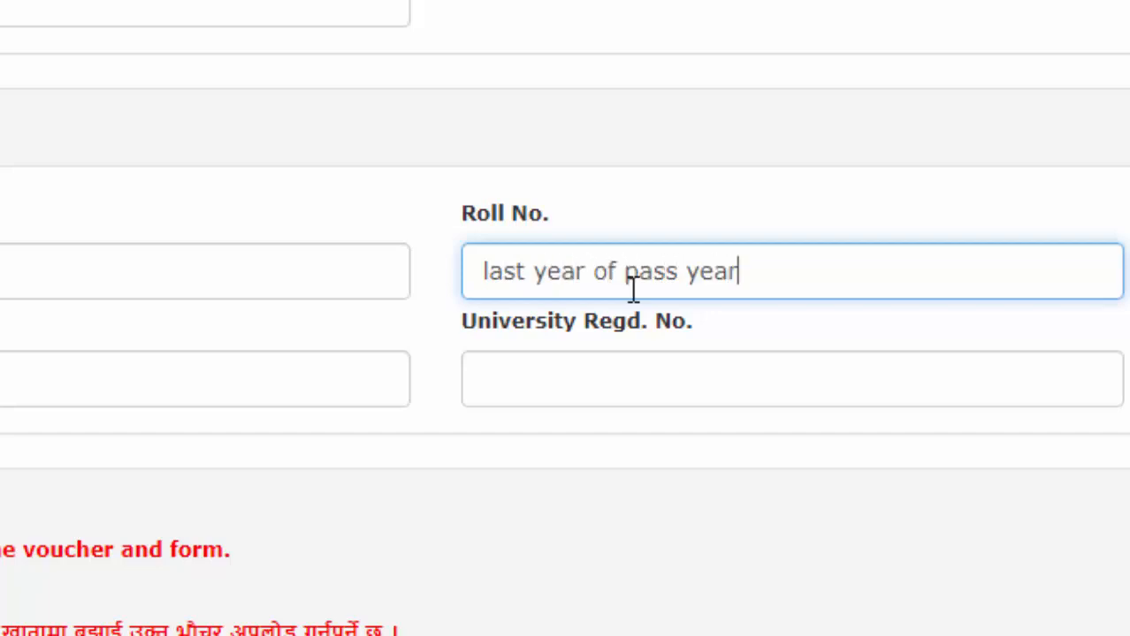
pyautogui.write(' symbol no')
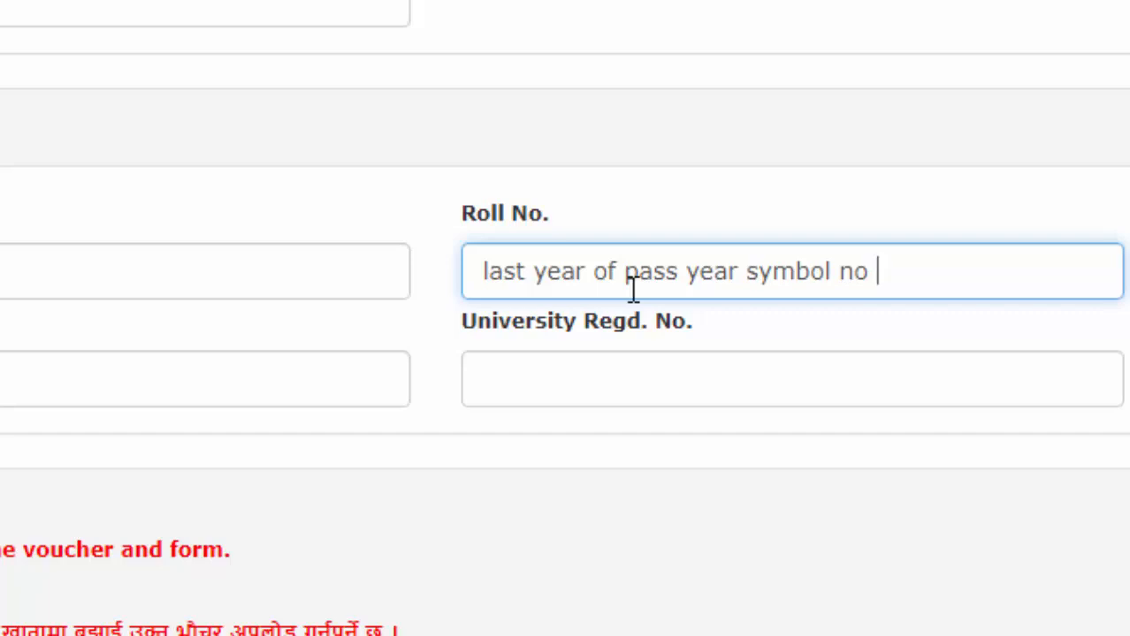
pyautogui.press('BackSpace')
pyautogui.press('BackSpace')
pyautogui.press('BackSpace')
pyautogui.press('BackSpace')
pyautogui.press('BackSpace')
pyautogui.press('BackSpace')
pyautogui.press('BackSpace')
pyautogui.press('BackSpace')
pyautogui.press('BackSpace')
pyautogui.press('BackSpace')
pyautogui.press('BackSpace')
pyautogui.press('BackSpace')
pyautogui.press('BackSpace')
pyautogui.press('BackSpace')
pyautogui.press('BackSpace')
pyautogui.press('BackSpace')
pyautogui.press('BackSpace')
pyautogui.press('BackSpace')
pyautogui.press('BackSpace')
pyautogui.press('BackSpace')
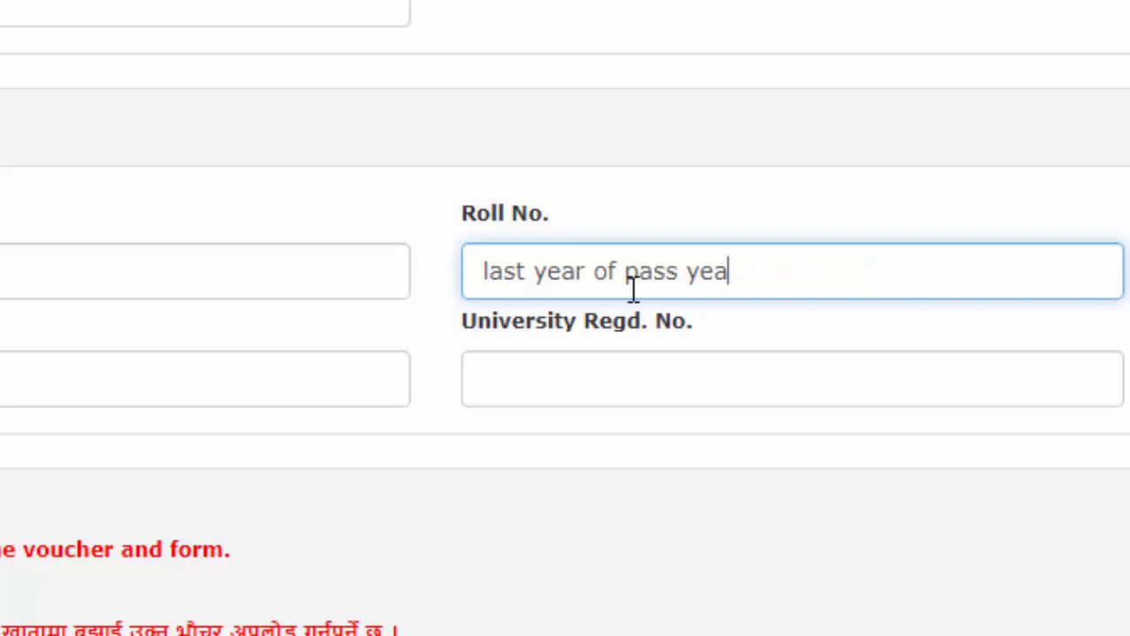
pyautogui.press('BackSpace')
pyautogui.press('BackSpace')
pyautogui.press('BackSpace')
pyautogui.press('BackSpace')
pyautogui.press('BackSpace')
pyautogui.press('BackSpace')
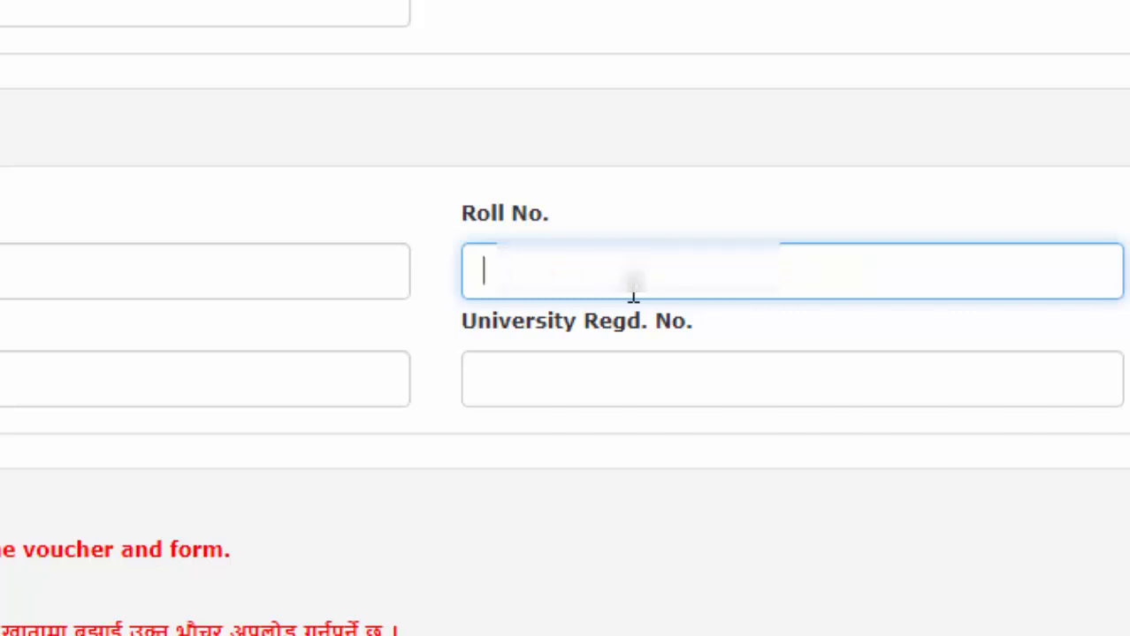
pyautogui.write('7')
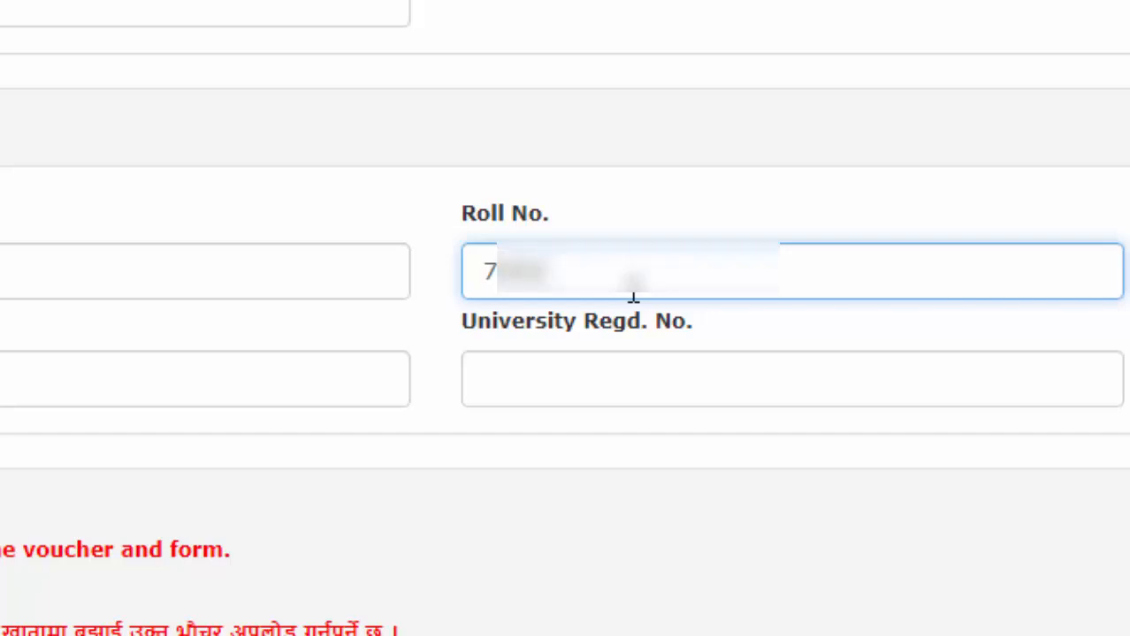
pyautogui.write('0000')
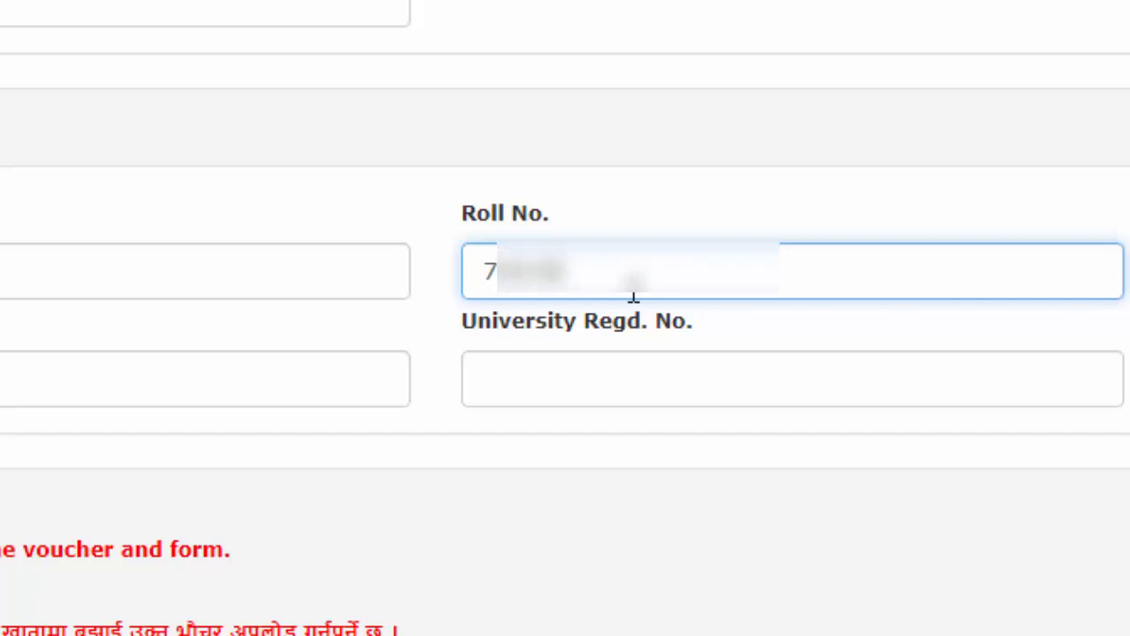
pyautogui.press('BackSpace')
pyautogui.write('00')
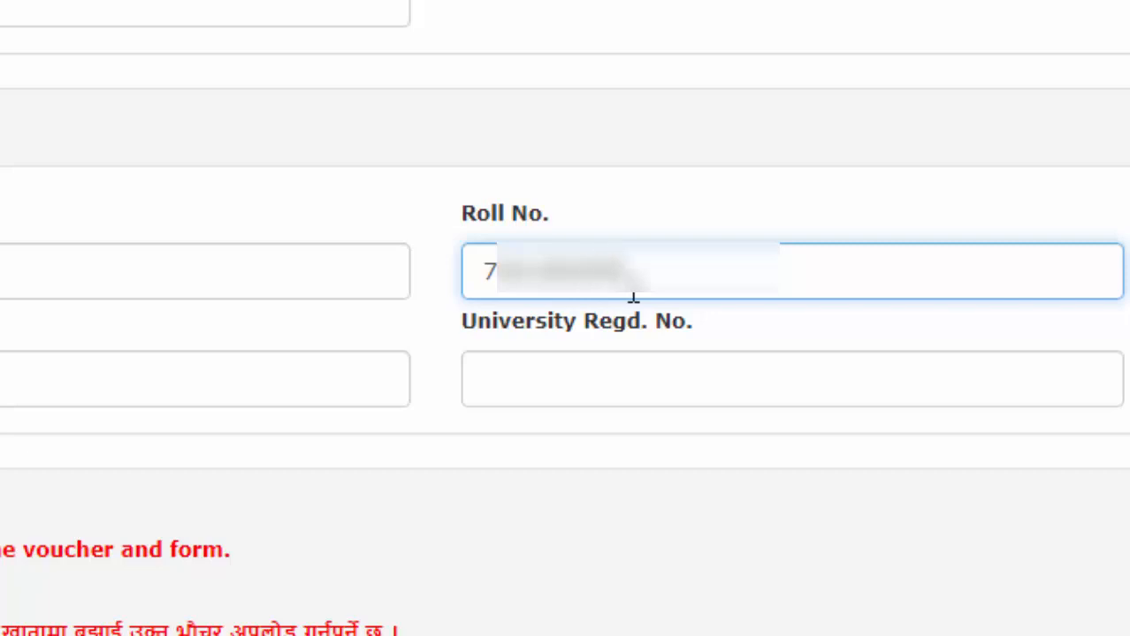
# Step: Enter the bachelor's division and percentage 45.68, then begin the registration number
pyautogui.click(162, 350)
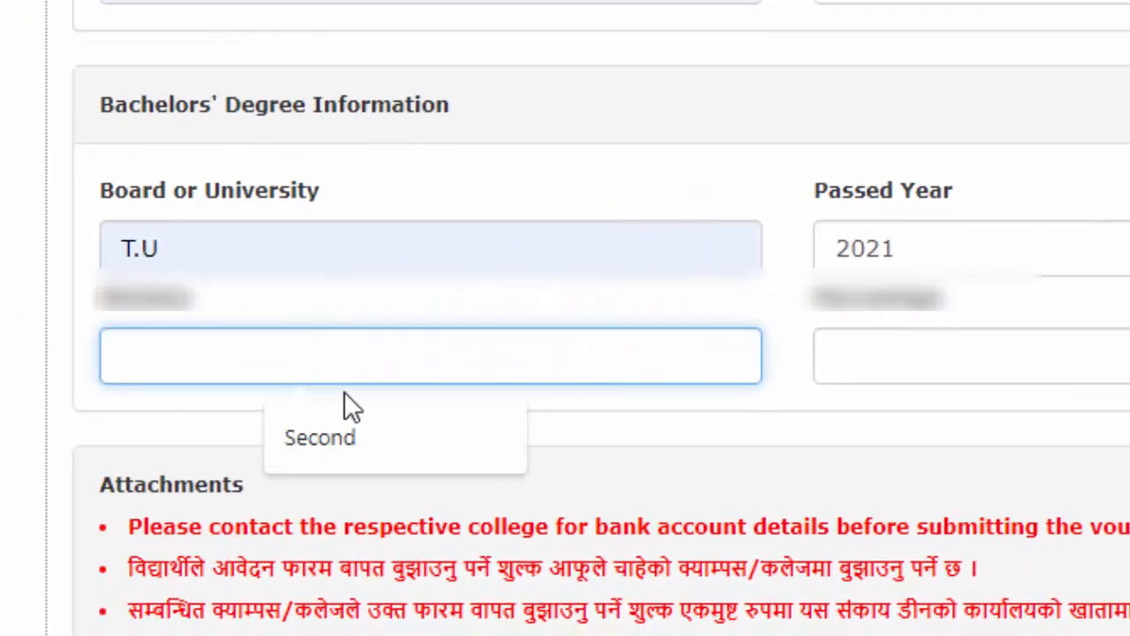
pyautogui.write('passed')
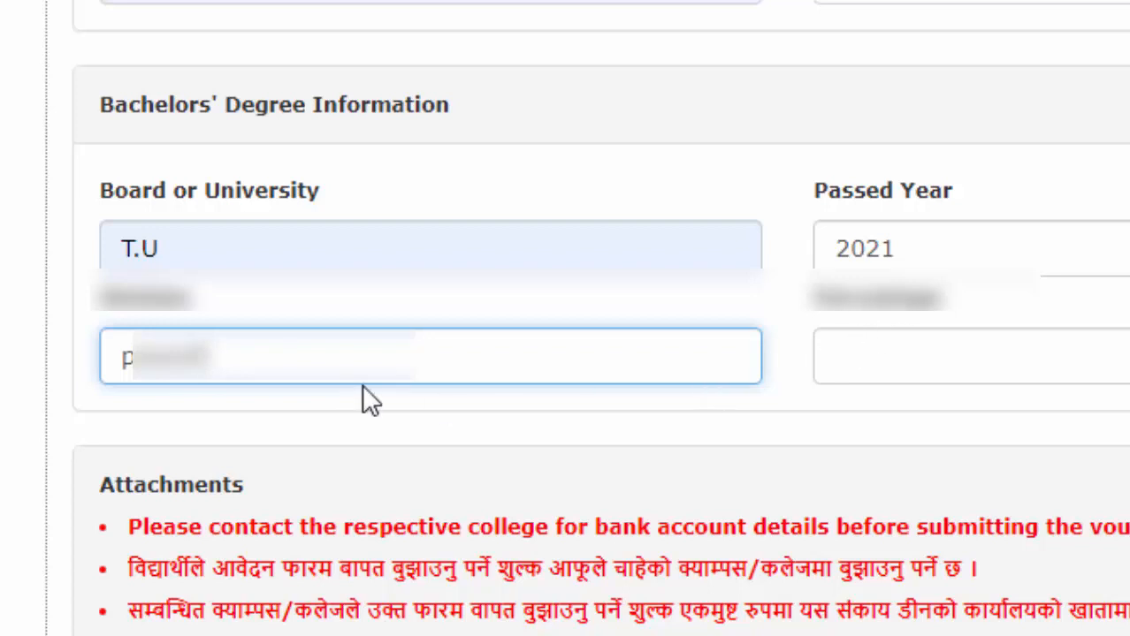
pyautogui.press('BackSpace')
pyautogui.press('BackSpace')
pyautogui.press('BackSpace')
pyautogui.press('BackSpace')
pyautogui.press('BackSpace')
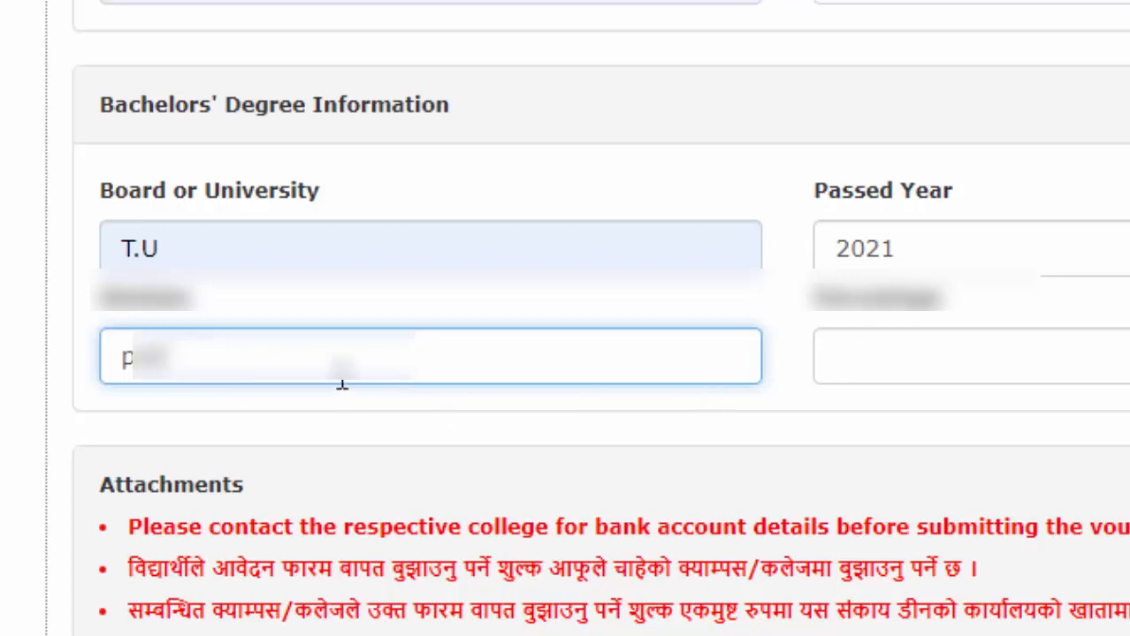
pyautogui.write('s')
pyautogui.click(1086, 371)
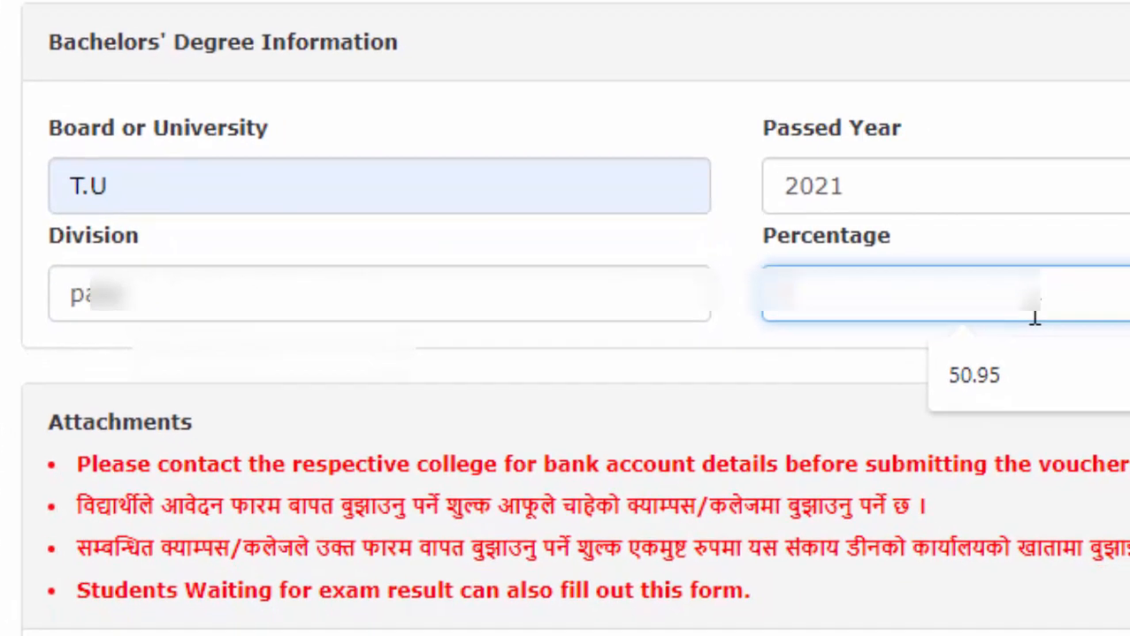
pyautogui.write('45.')
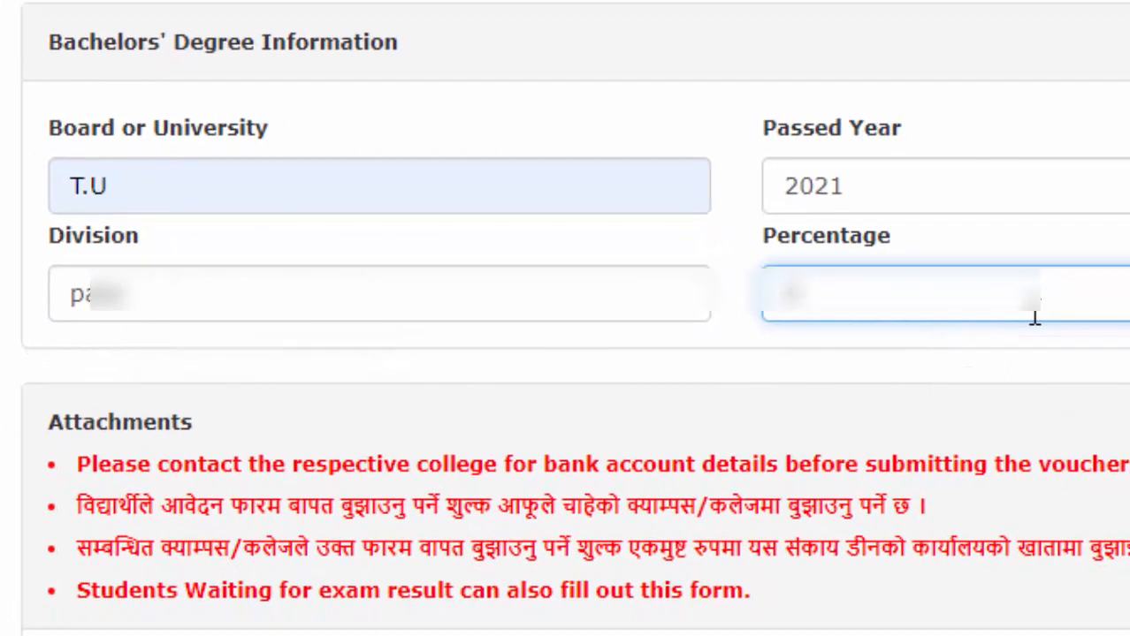
pyautogui.write('68')
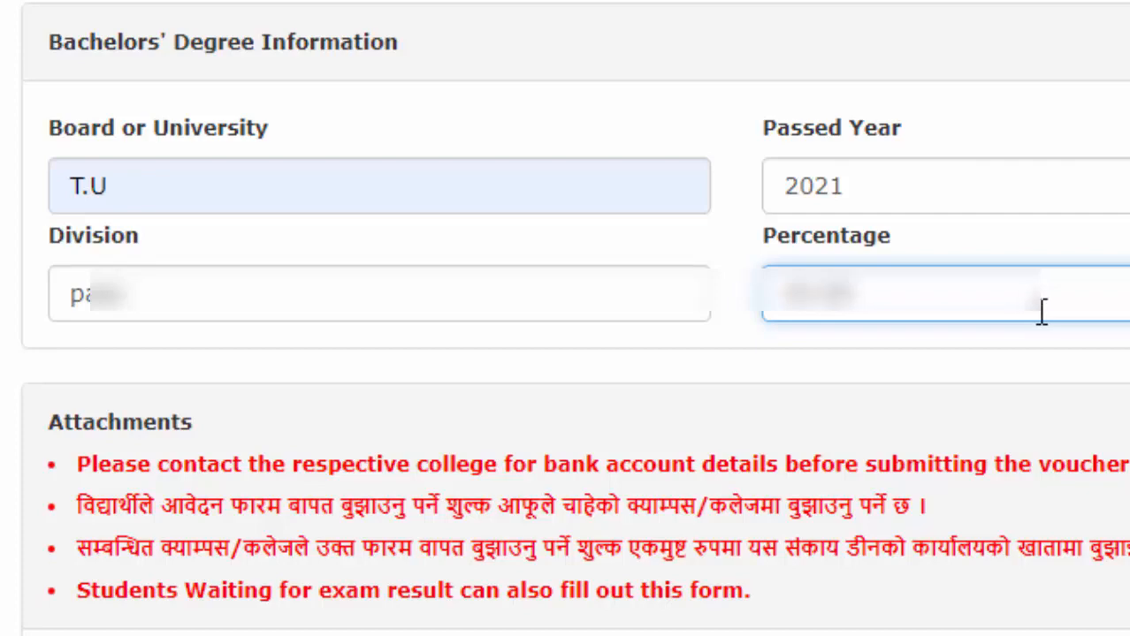
pyautogui.press('Tab')
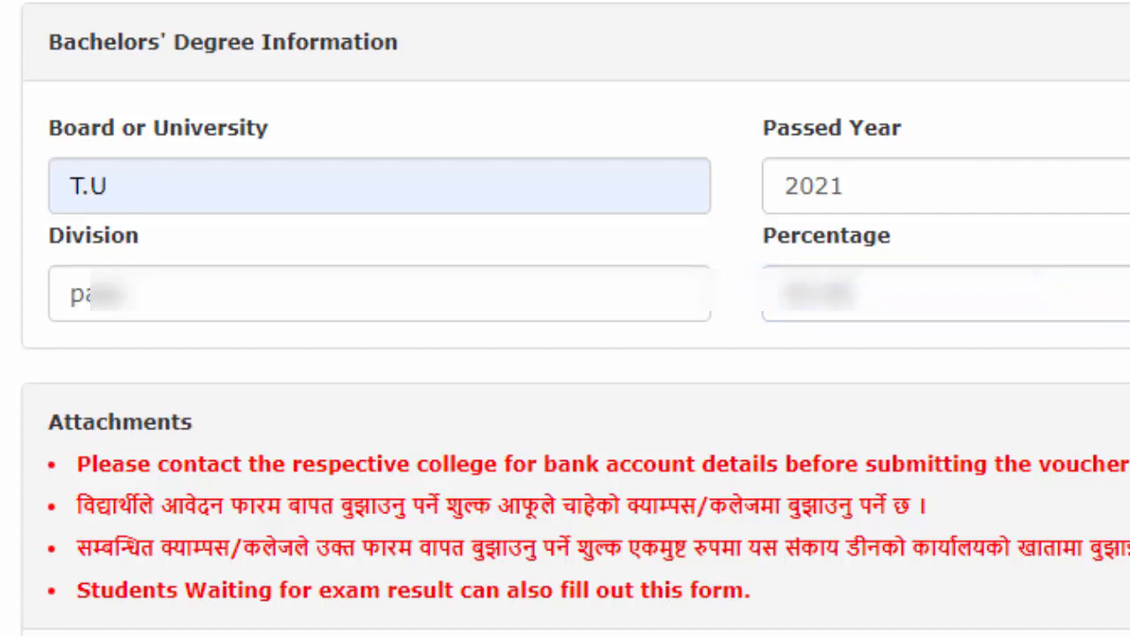
pyautogui.write('re')
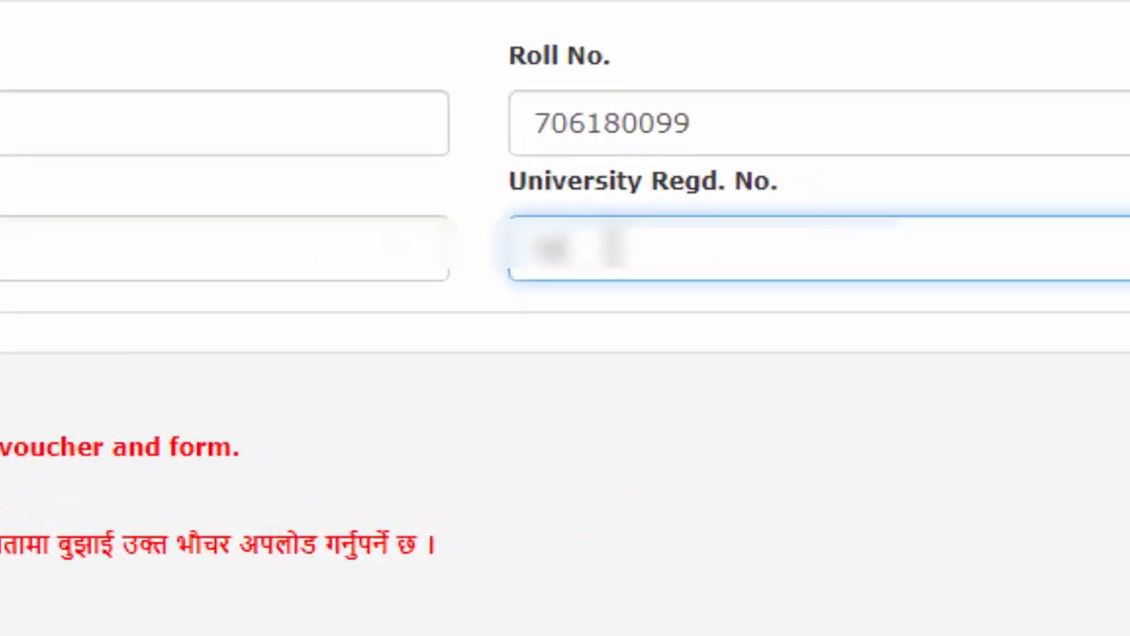
pyautogui.write('gdno')
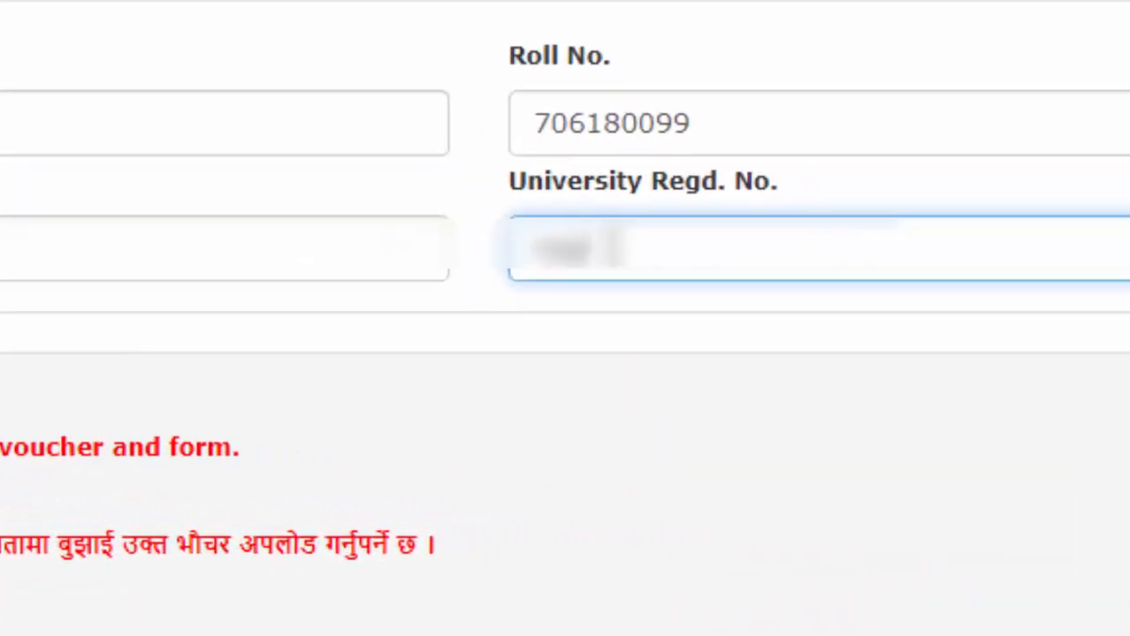
pyautogui.write('tion no')
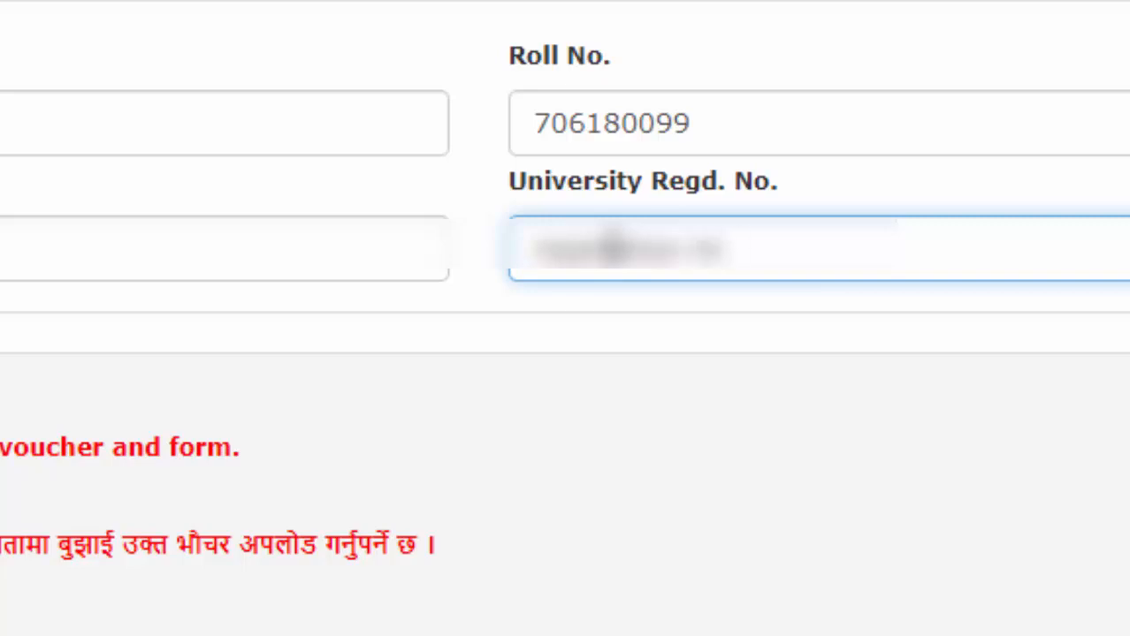
pyautogui.write(' of TU')
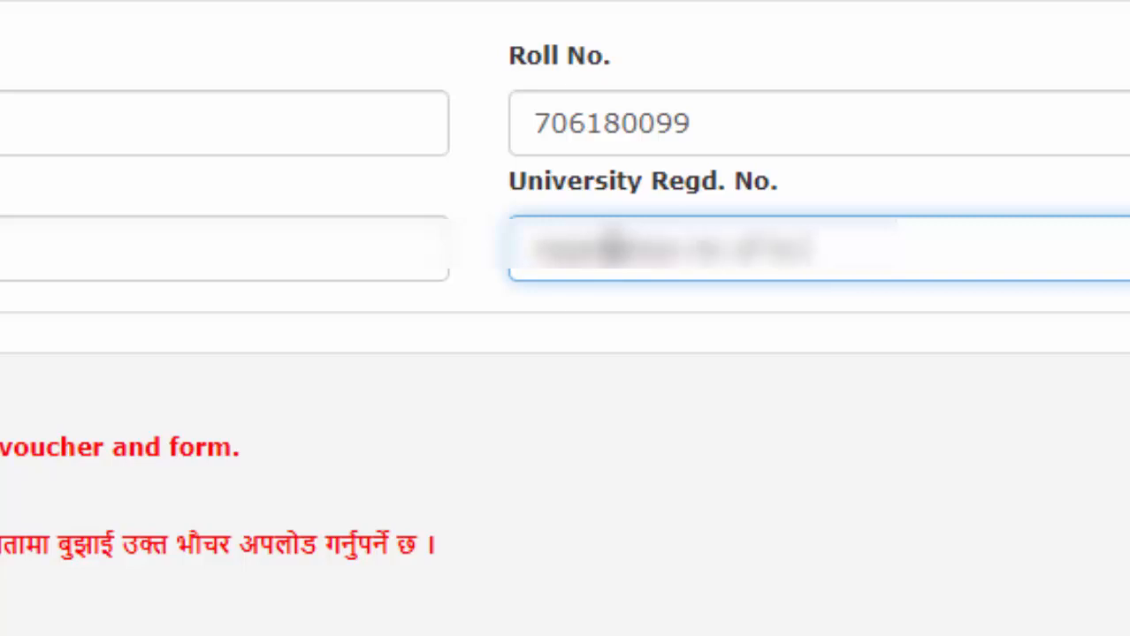
# Step: Replace the wrong University Regd. No. entry with the actual registration number
pyautogui.press('BackSpace')
pyautogui.press('BackSpace')
pyautogui.press('BackSpace')
pyautogui.press('BackSpace')
pyautogui.press('BackSpace')
pyautogui.press('BackSpace')
pyautogui.press('BackSpace')
pyautogui.press('BackSpace')
pyautogui.press('BackSpace')
pyautogui.press('BackSpace')
pyautogui.press('BackSpace')
pyautogui.press('BackSpace')
pyautogui.press('BackSpace')
pyautogui.press('BackSpace')
pyautogui.press('BackSpace')
pyautogui.press('BackSpace')
pyautogui.press('BackSpace')
pyautogui.press('BackSpace')
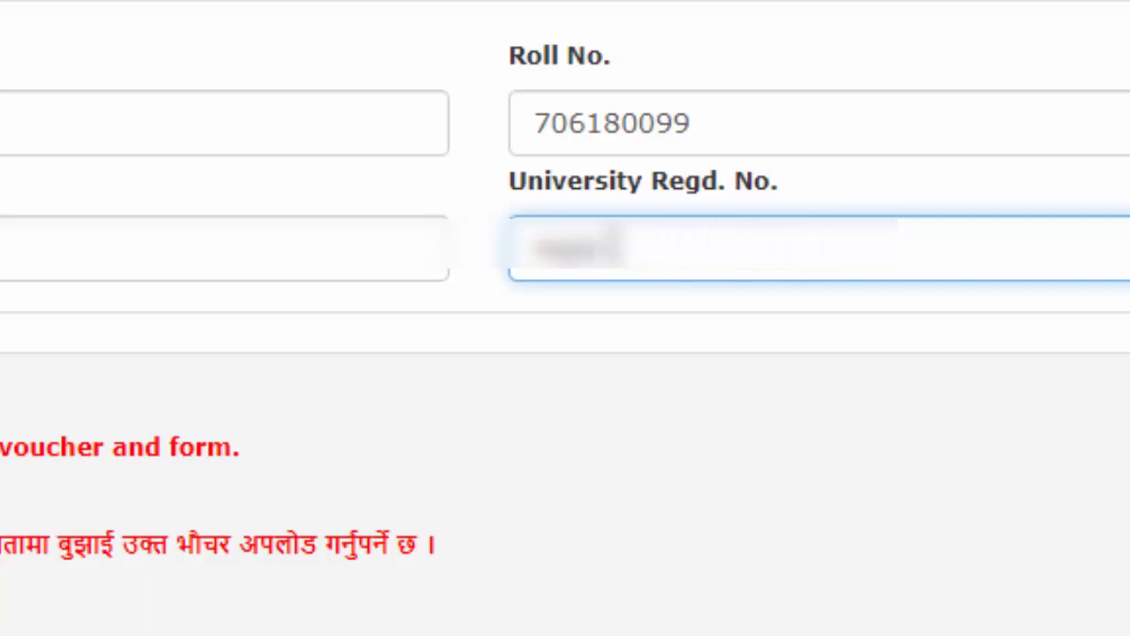
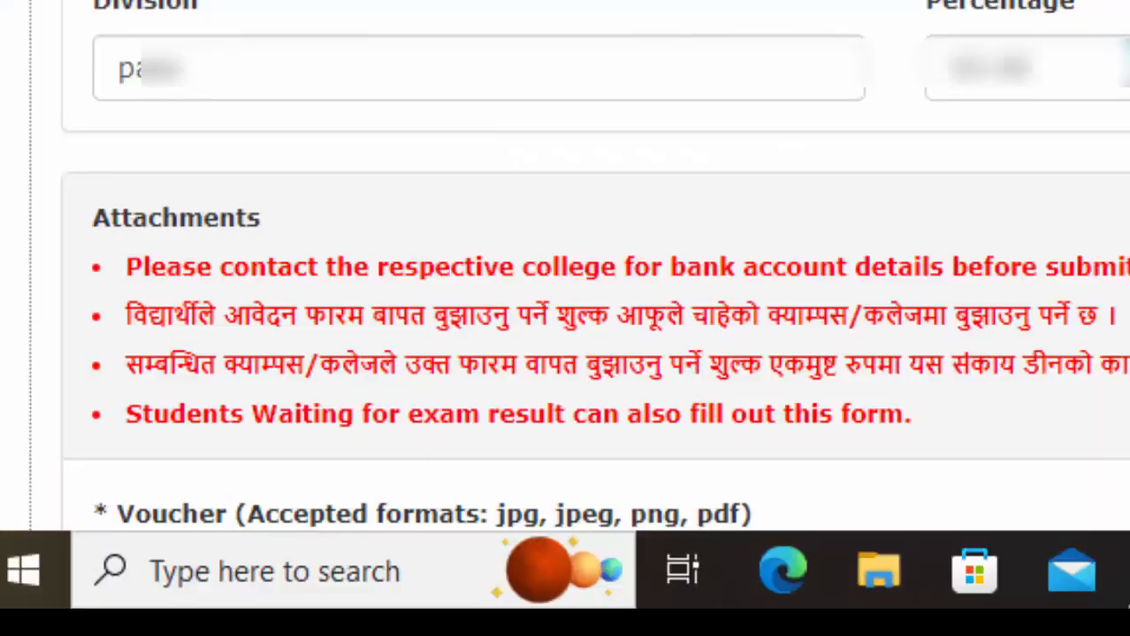
# Step: Upload the receipt image 'rasid of bathuler1.jpg' as the payment voucher
pyautogui.scroll(-5, 802, 420)
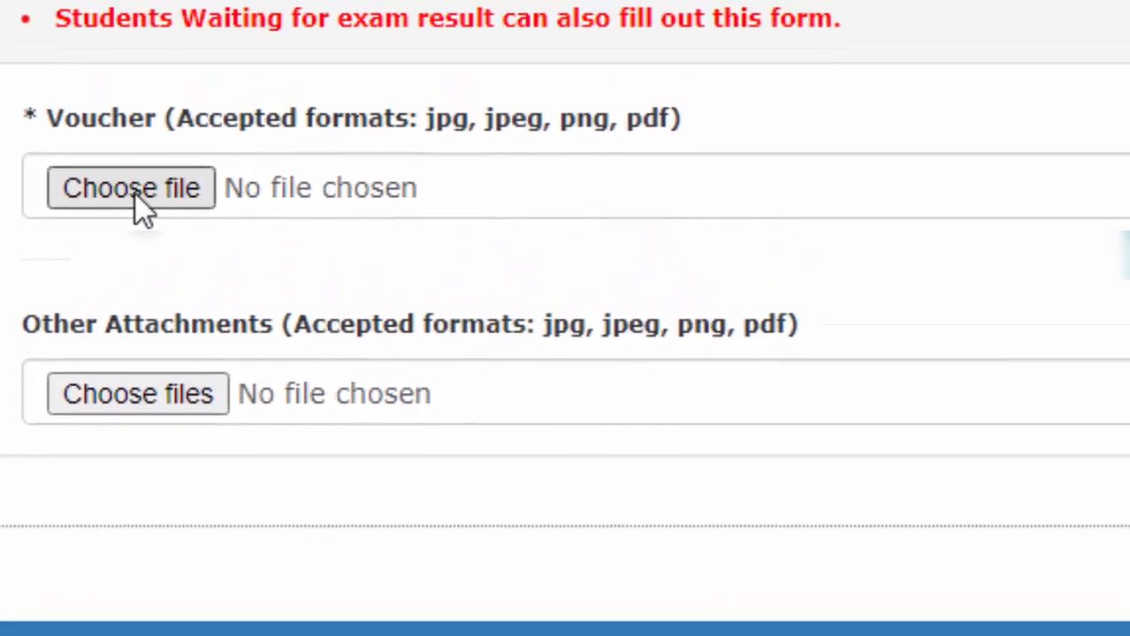
pyautogui.click(133, 191)
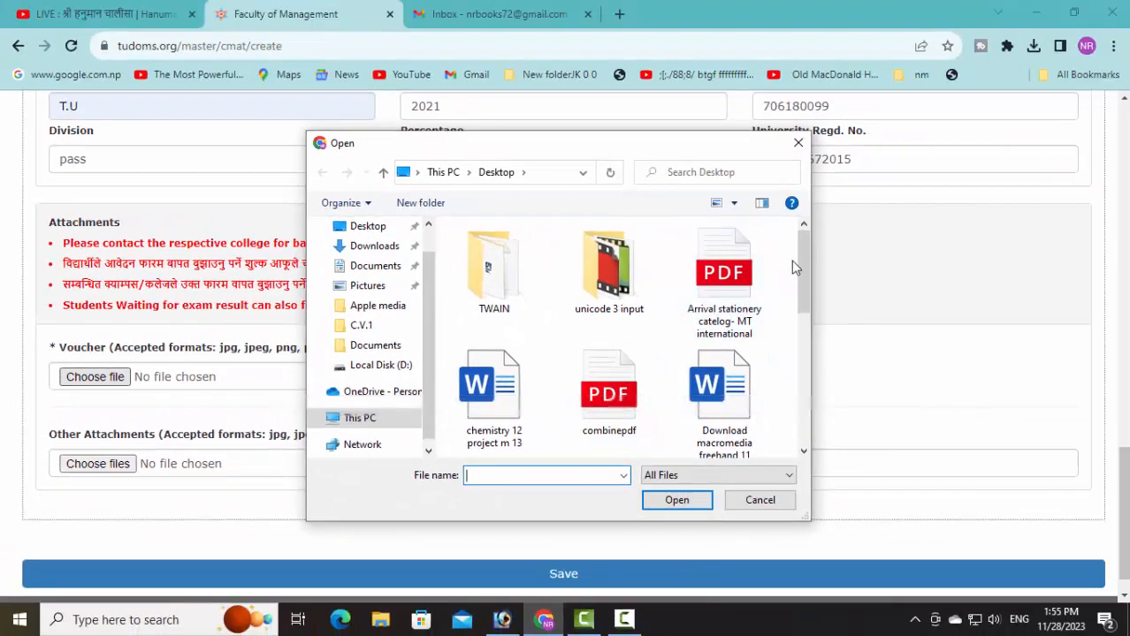
pyautogui.moveTo(801, 265); pyautogui.dragTo(813, 360)
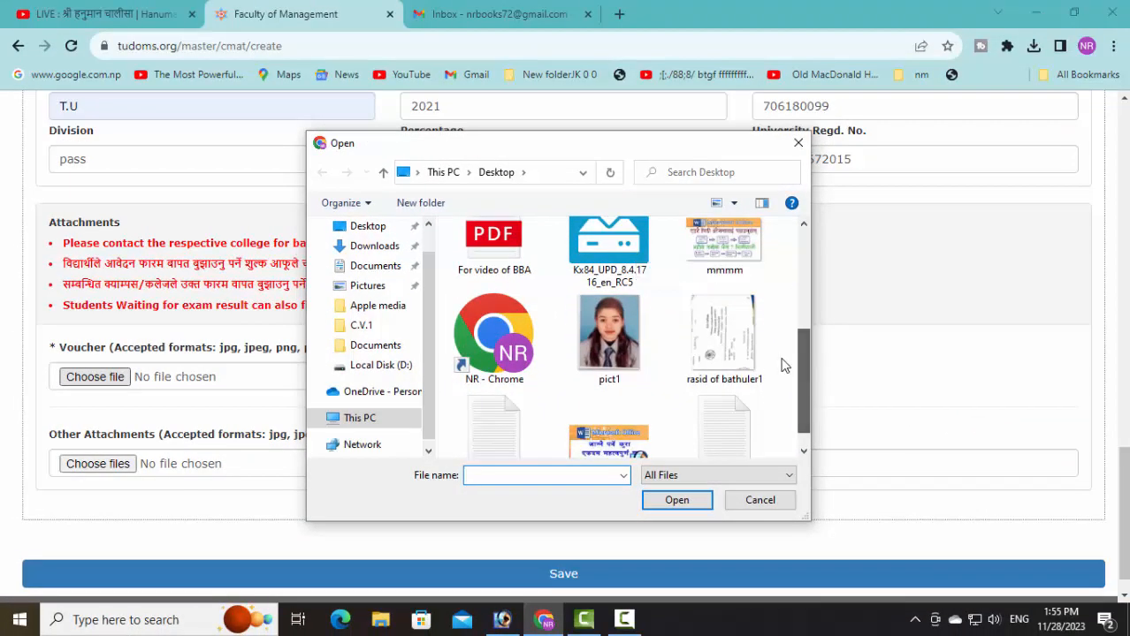
pyautogui.click(723, 340)
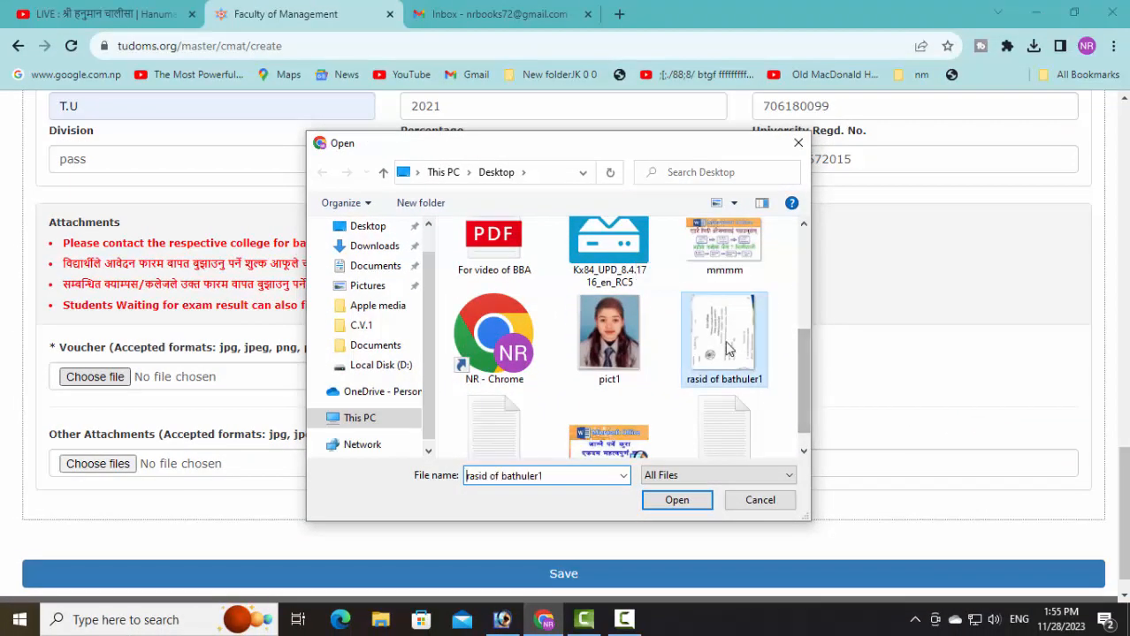
pyautogui.click(678, 501)
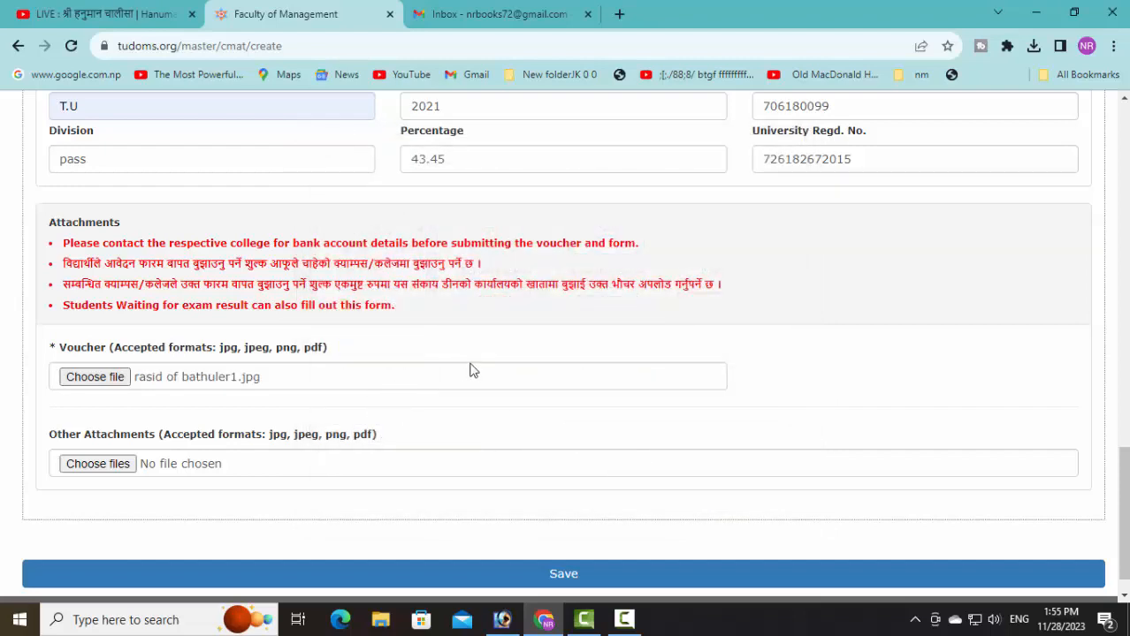
pyautogui.scroll(-1, 474, 370)
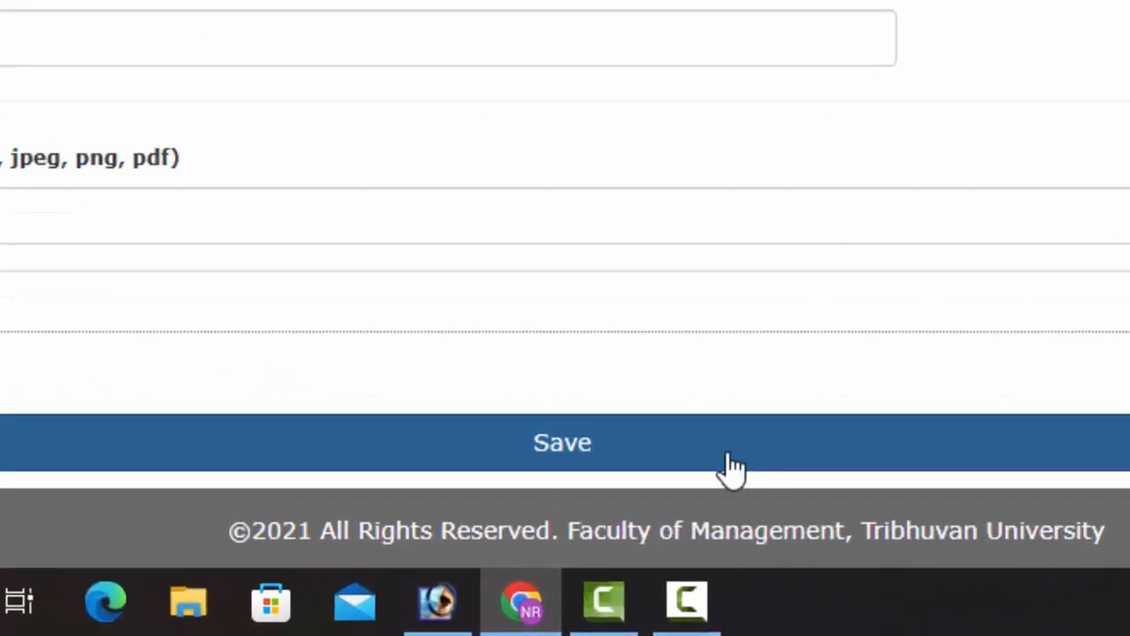
# Step: Save the application, select the issued application code on the success page, and return home
pyautogui.click(681, 460)
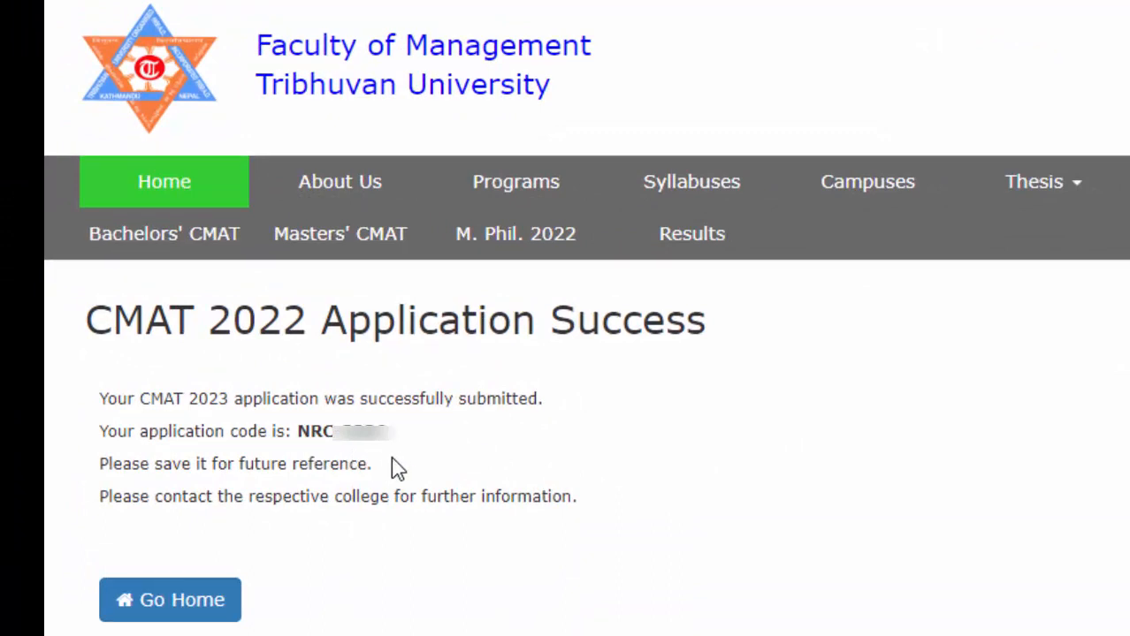
pyautogui.moveTo(299, 432); pyautogui.dragTo(449, 439)
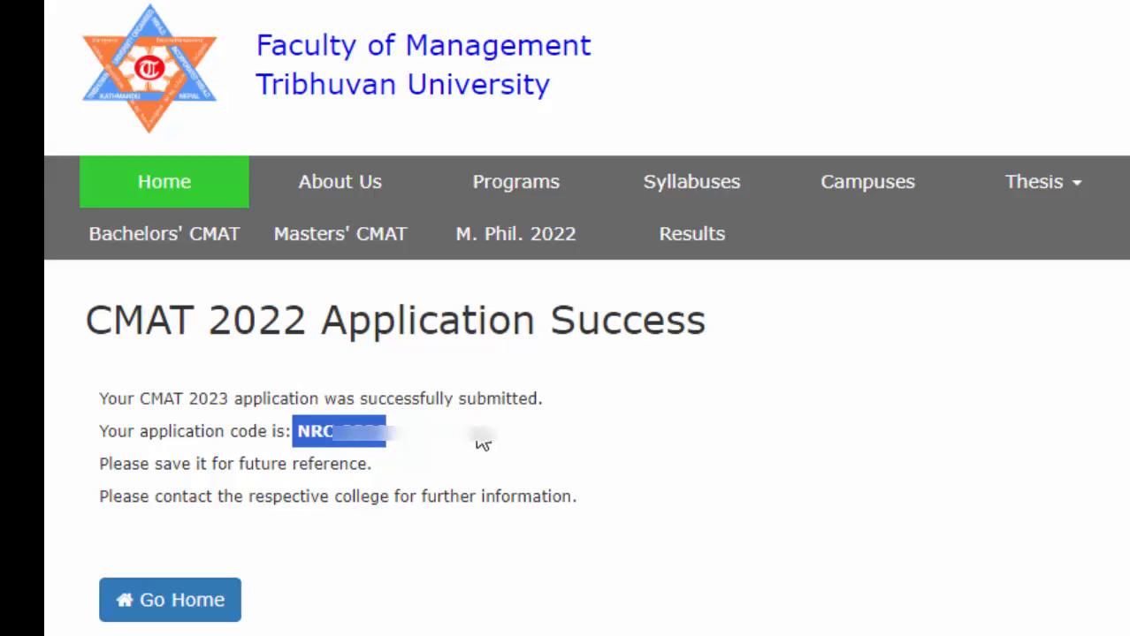
pyautogui.click(159, 619)
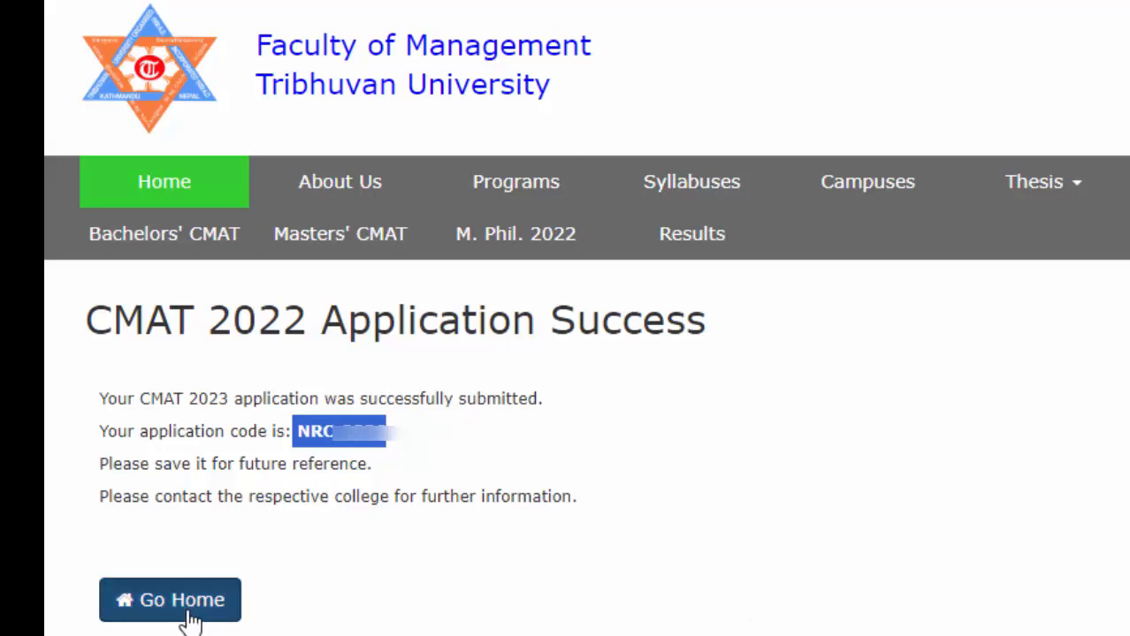